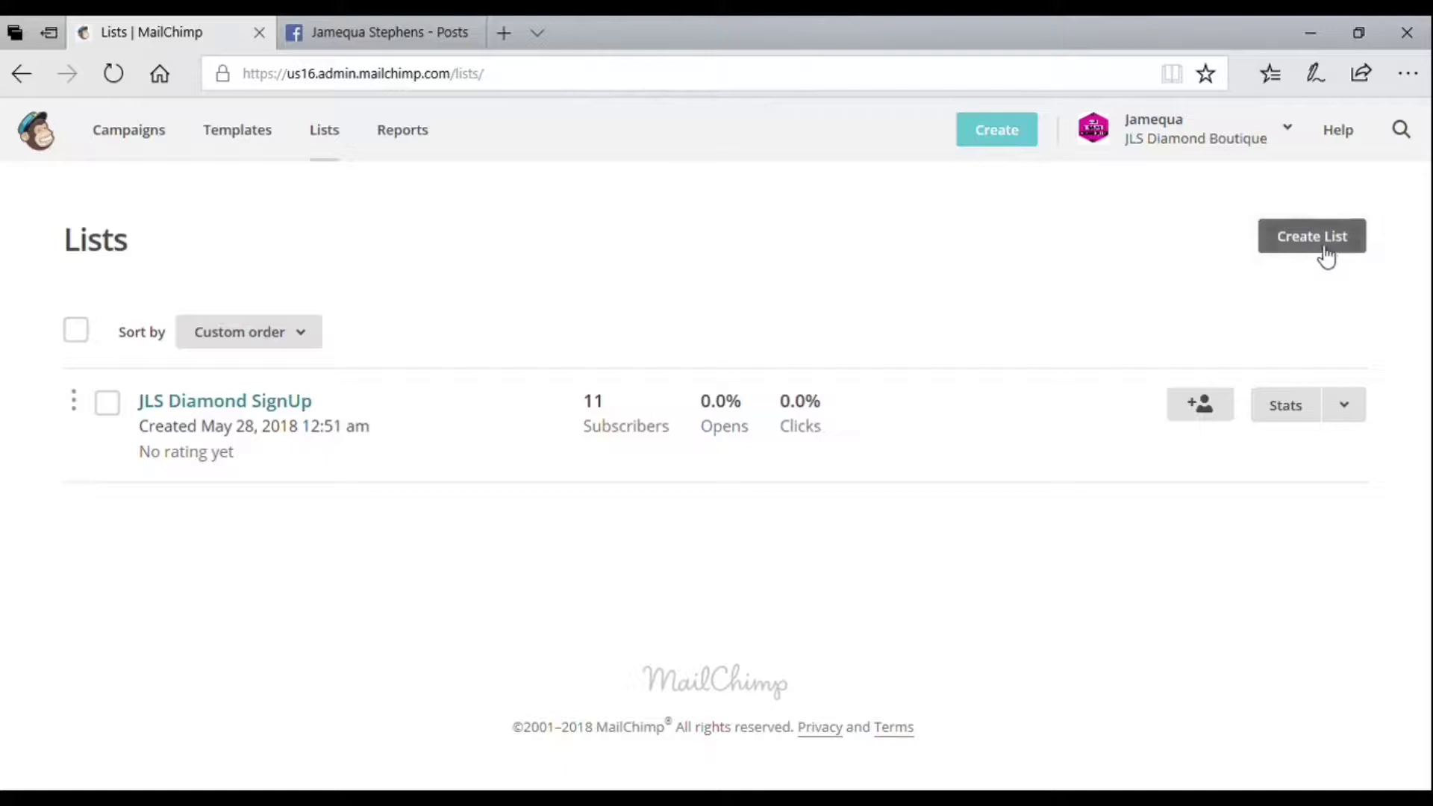
Start creating a new list from the Lists page
click(1326, 256)
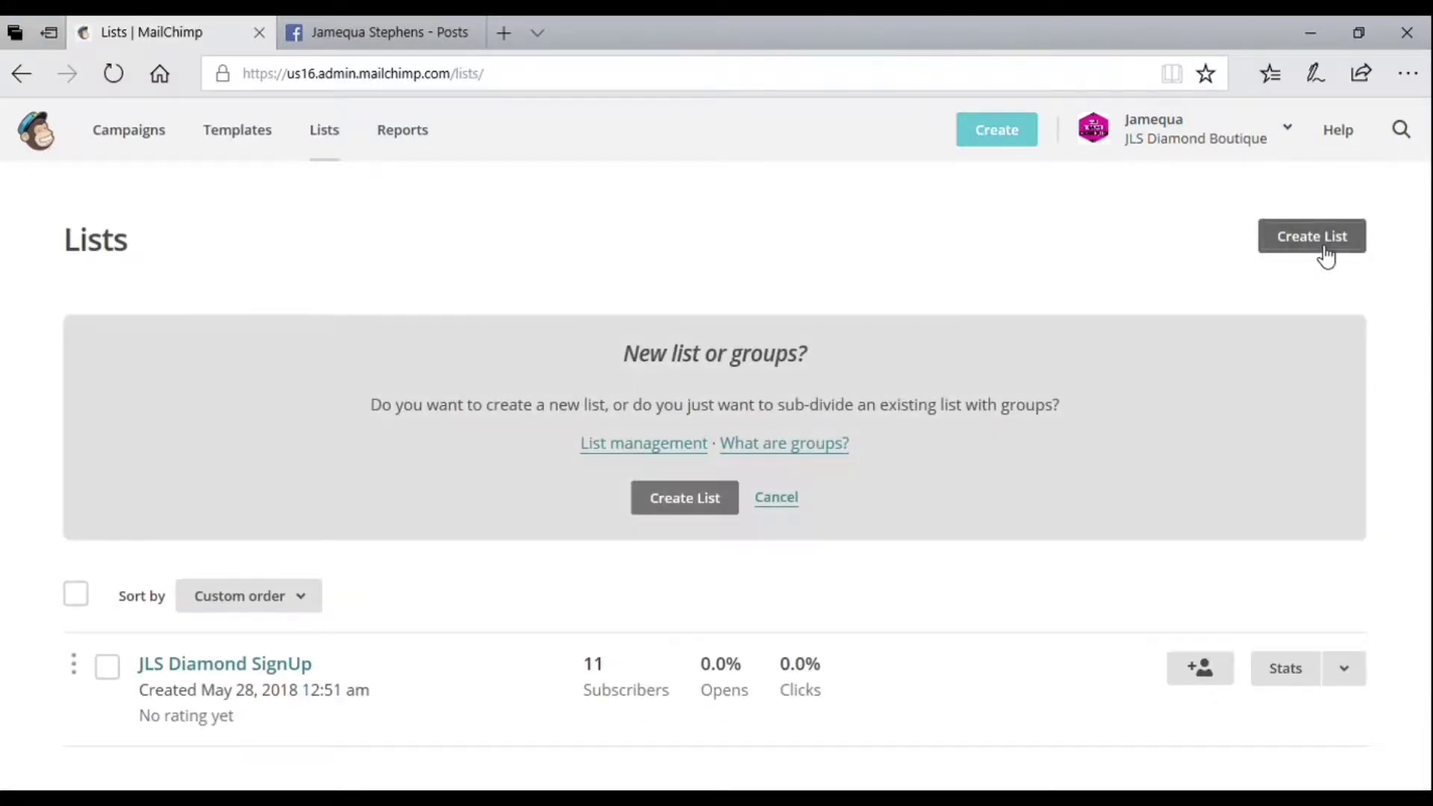
Choose to make a new list rather than groups and name it 'Youtube'
click(682, 500)
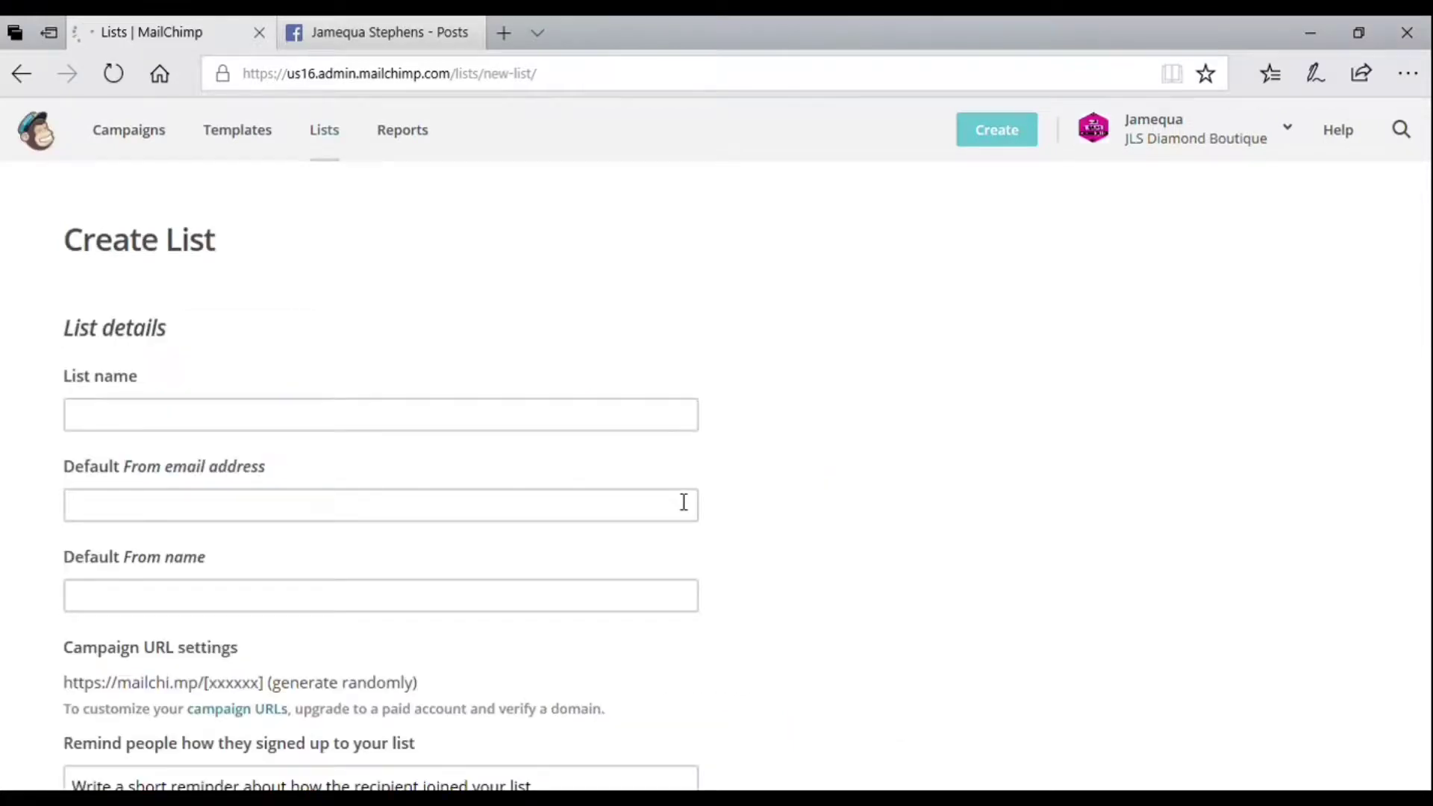
click(679, 416)
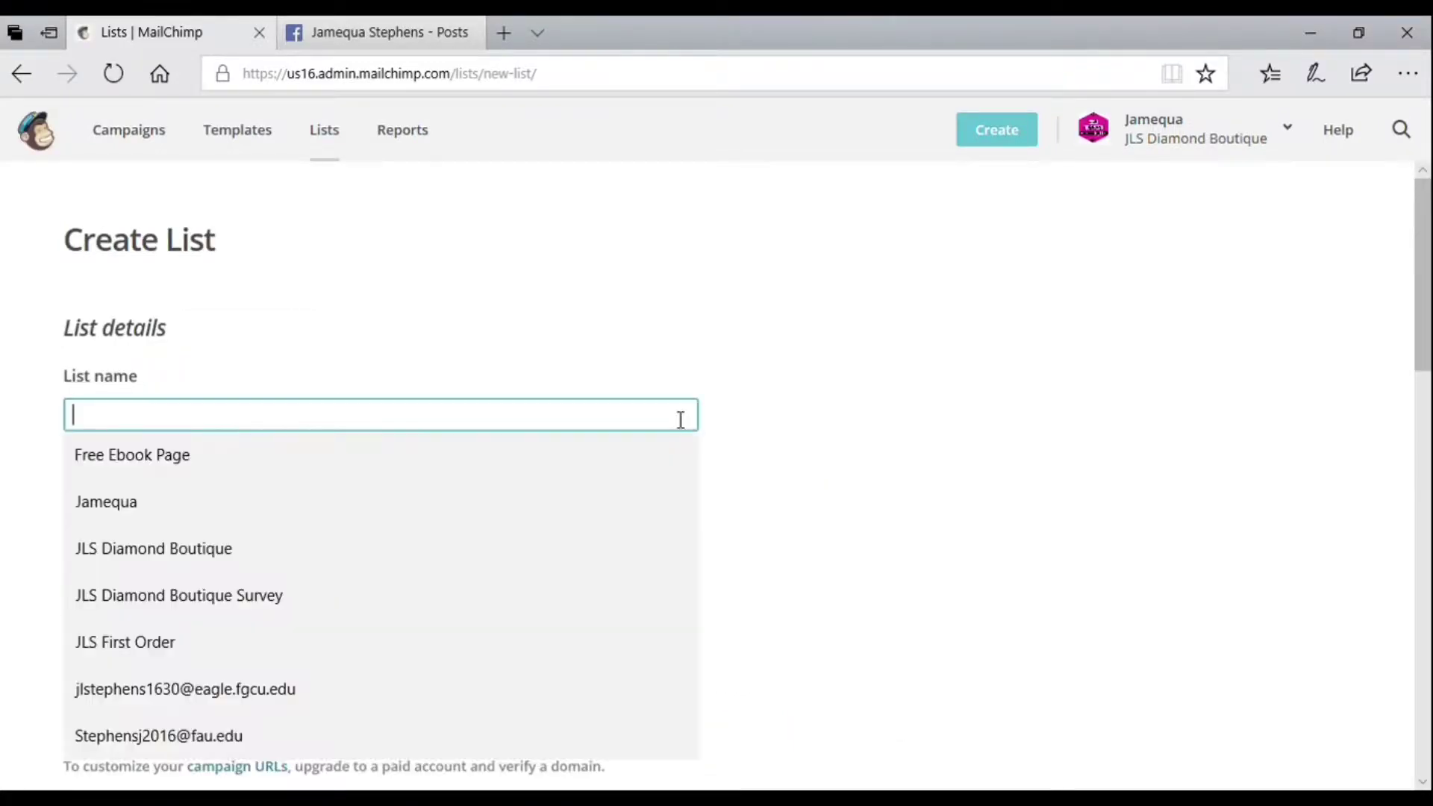
text(yu)
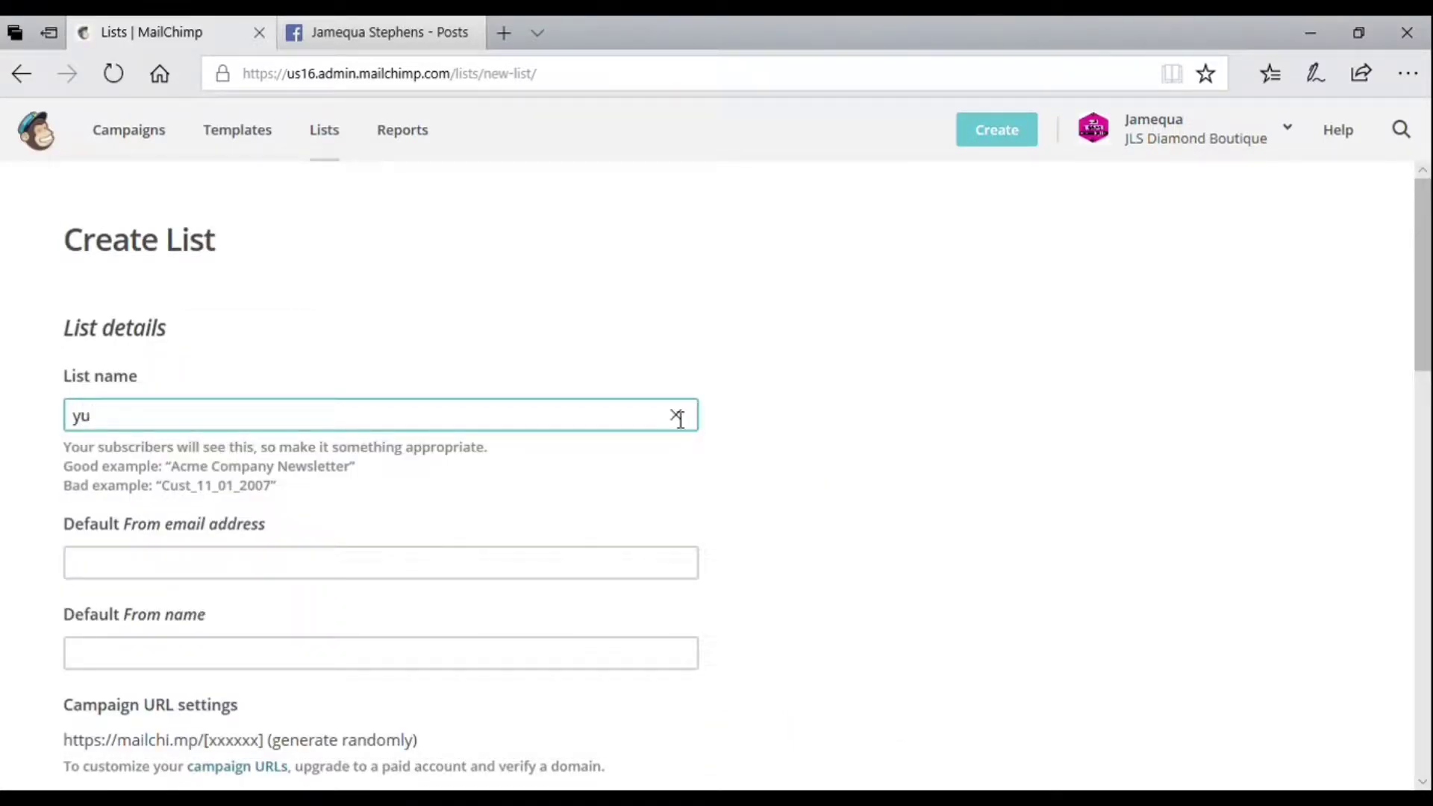
click(677, 415)
text(Yo)
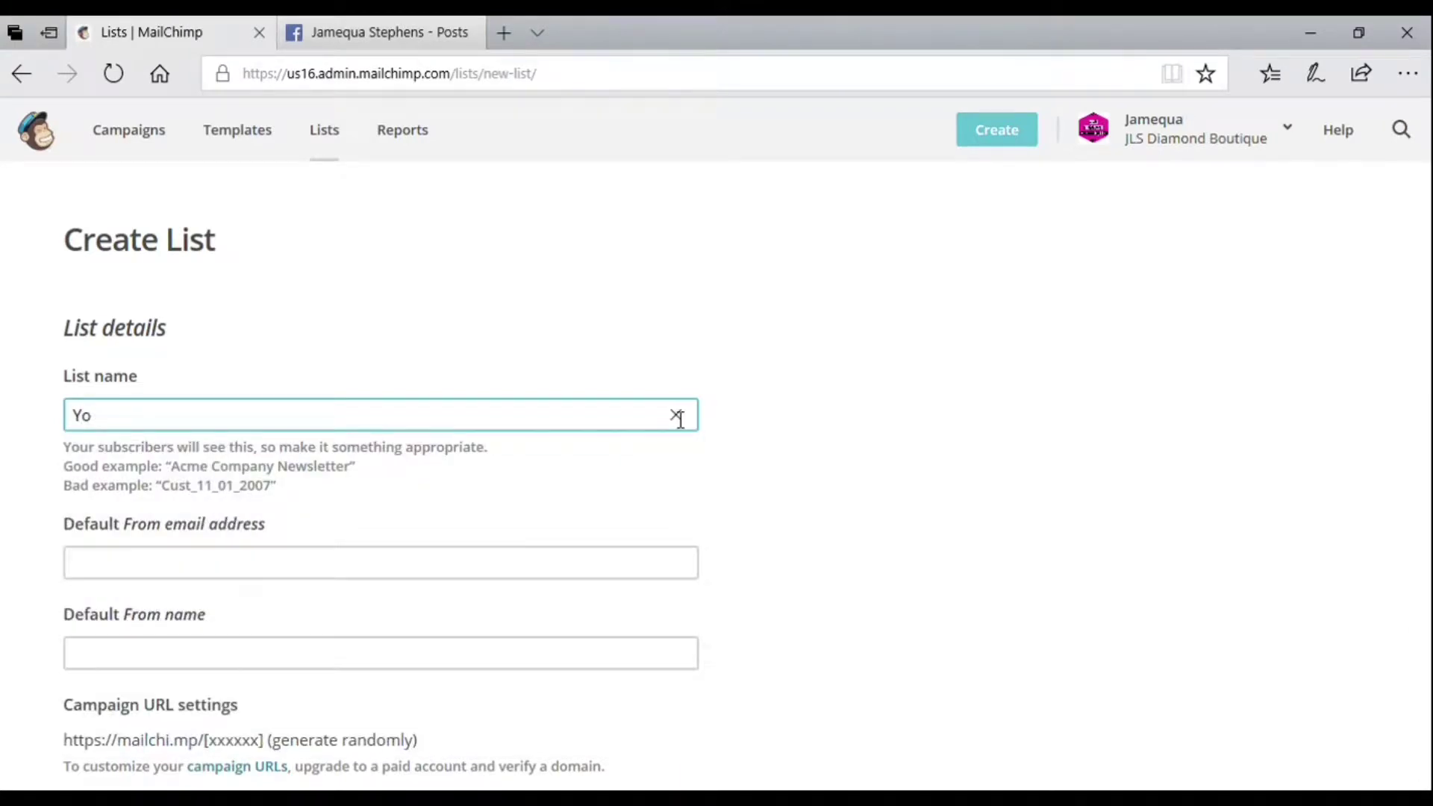
text(utube te)
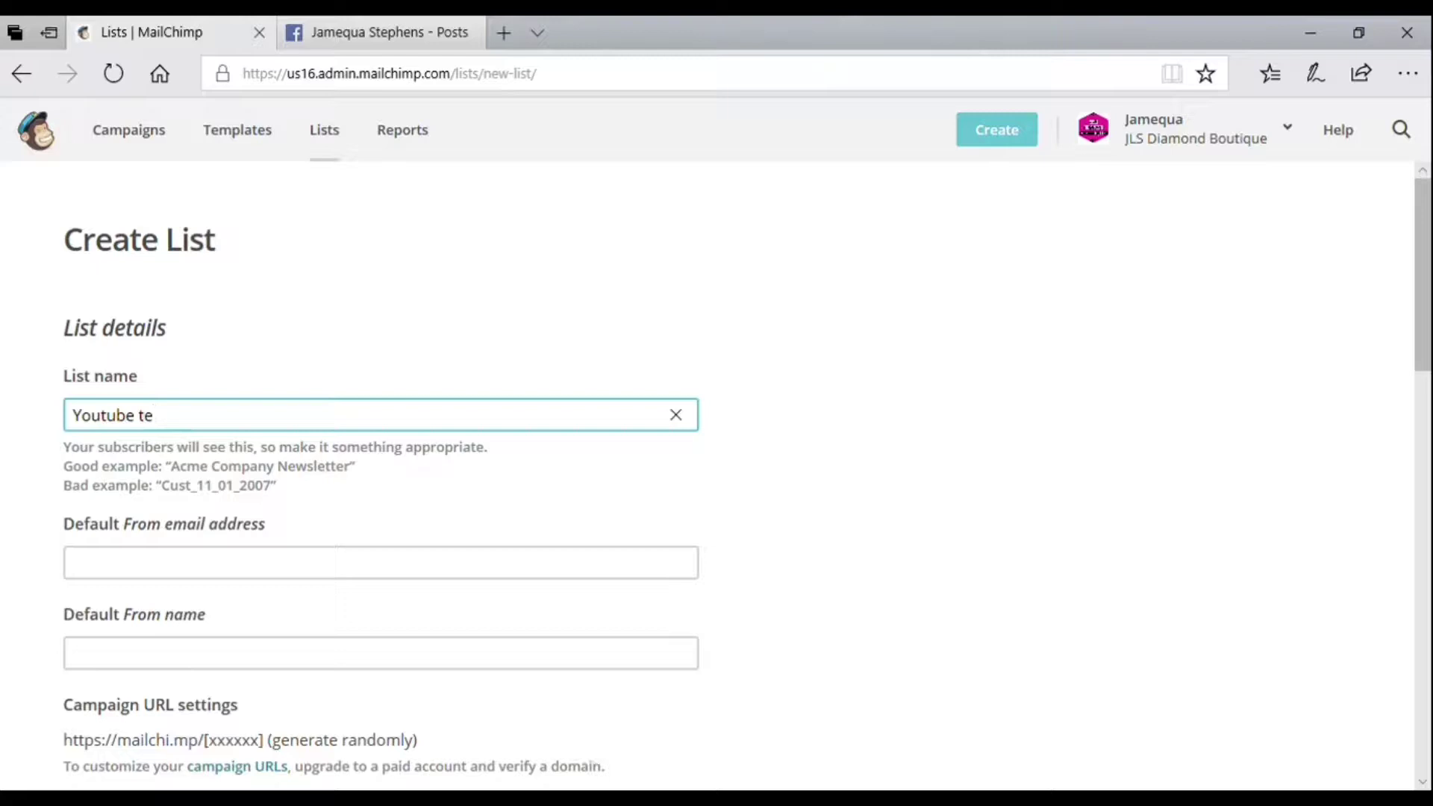
Fill in the saved sender e-mail, sender name JLS Diamond Boutique and the signup reminder text
click(346, 569)
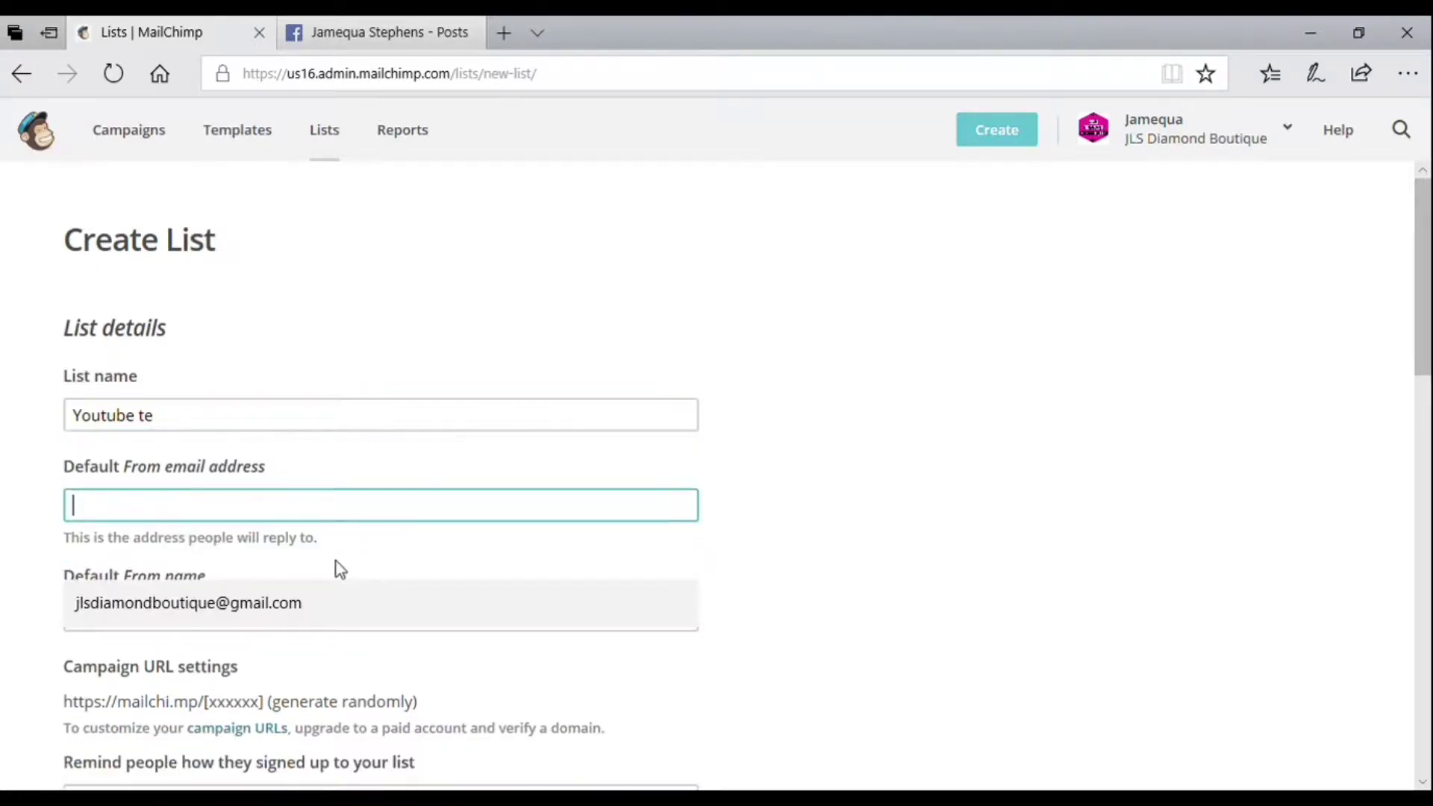
click(329, 606)
click(336, 618)
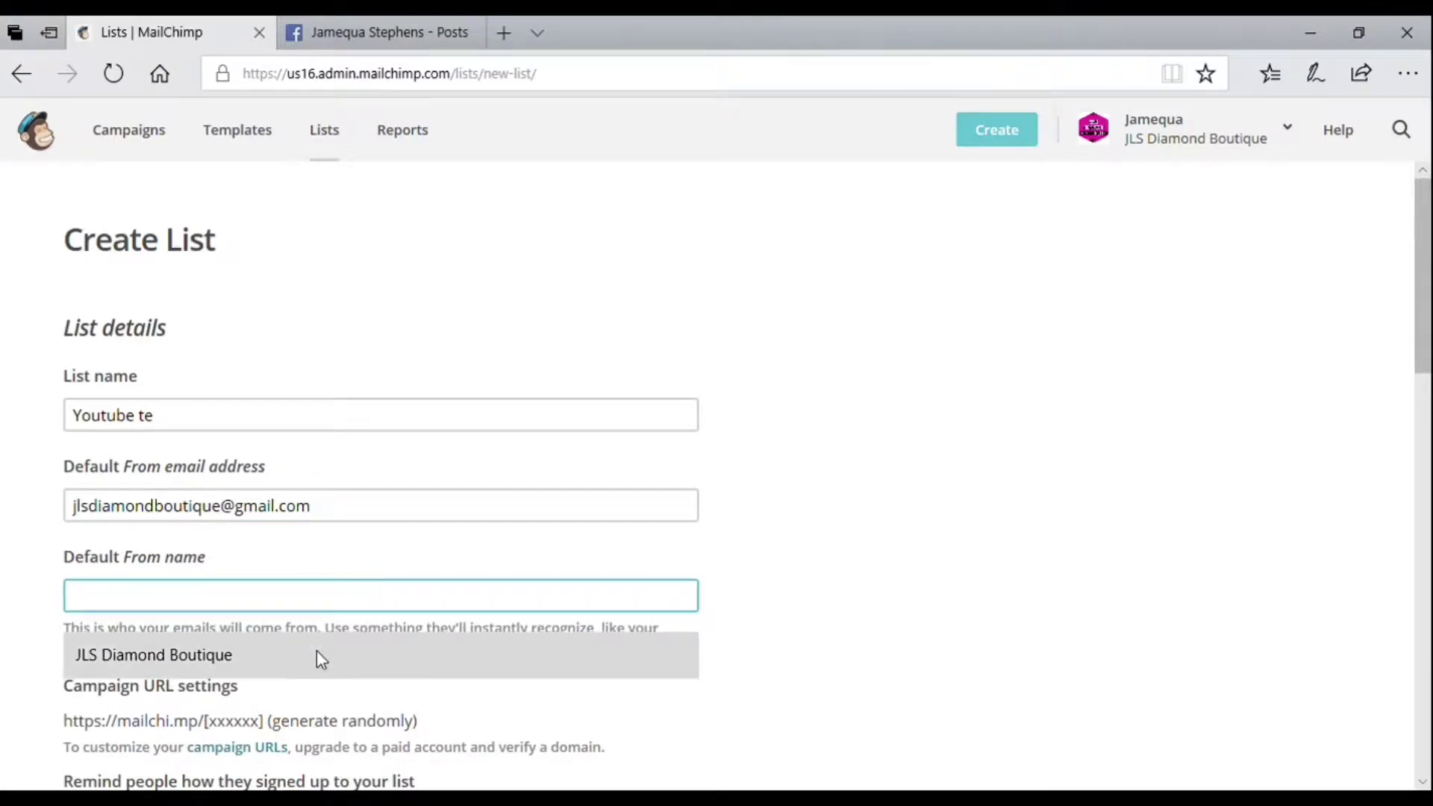
click(318, 653)
key(Return)
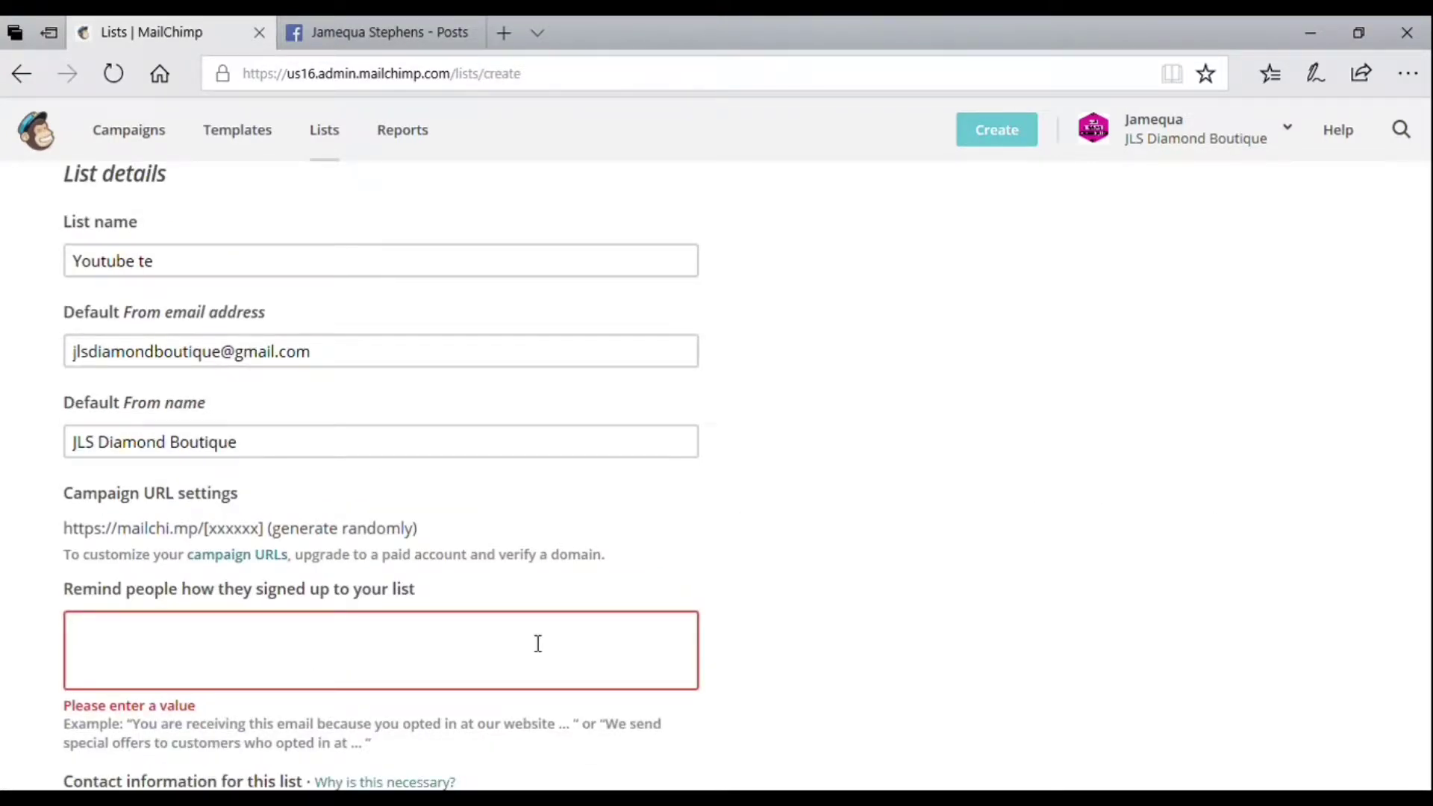
text(You opted in)
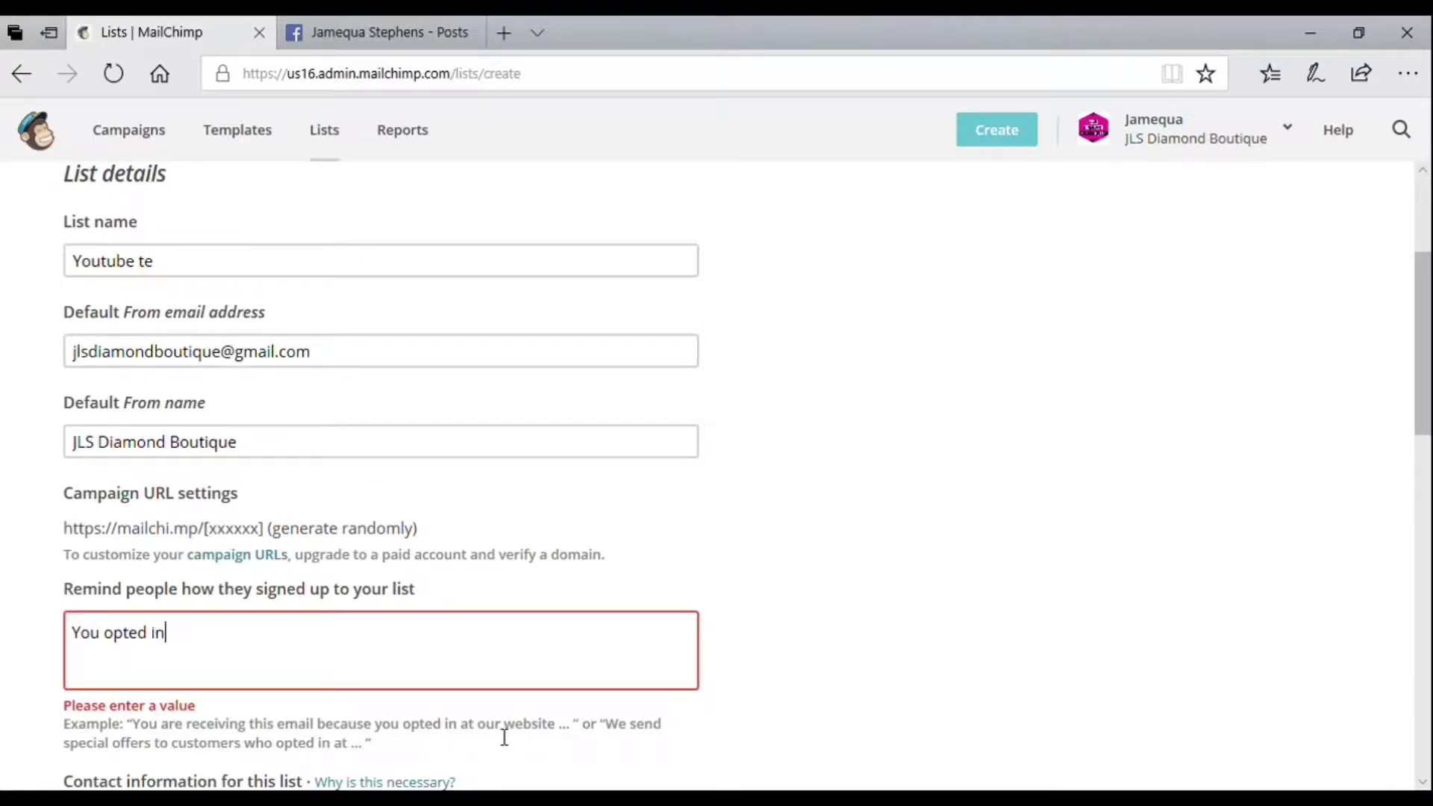
text(w)
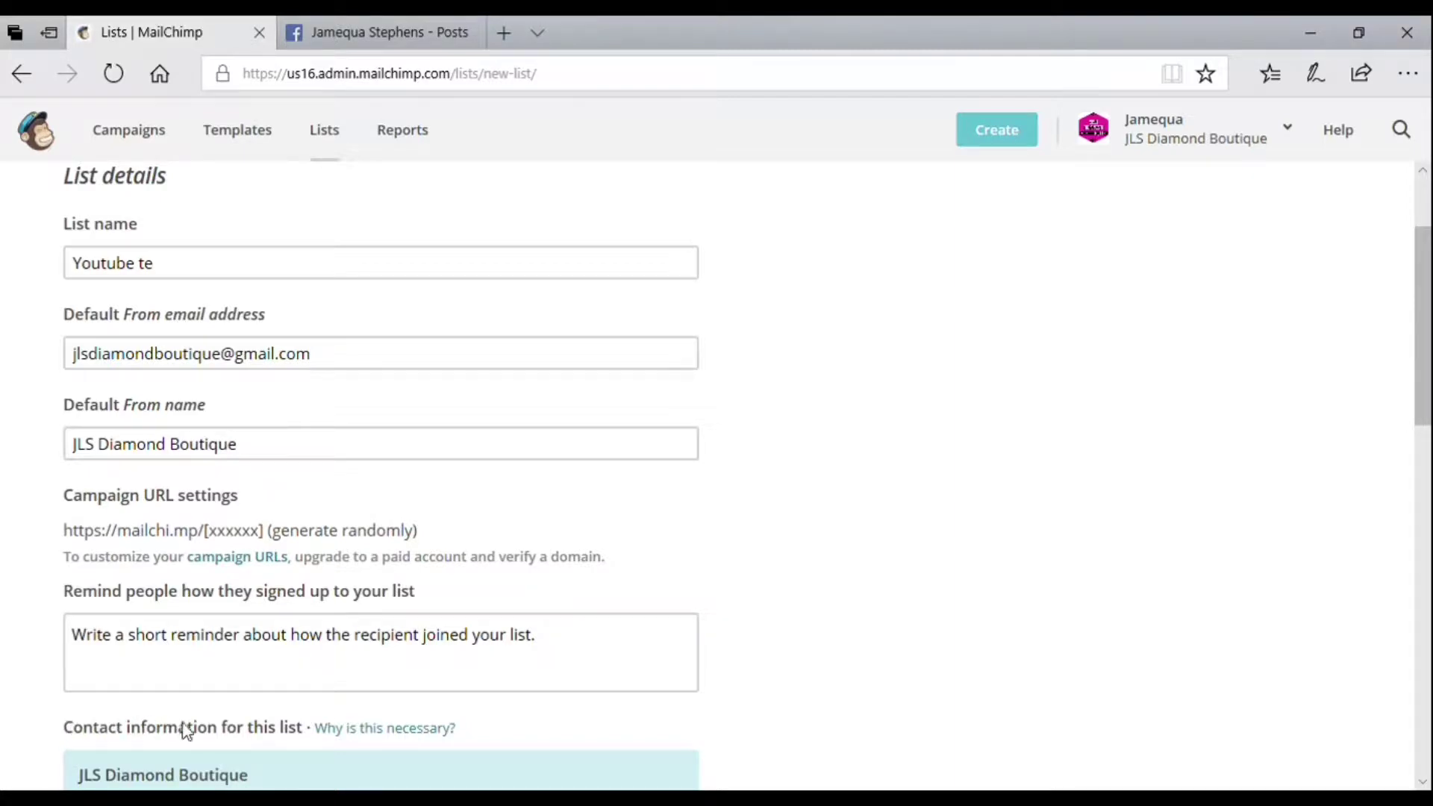
scroll(279, 732, down, 15)
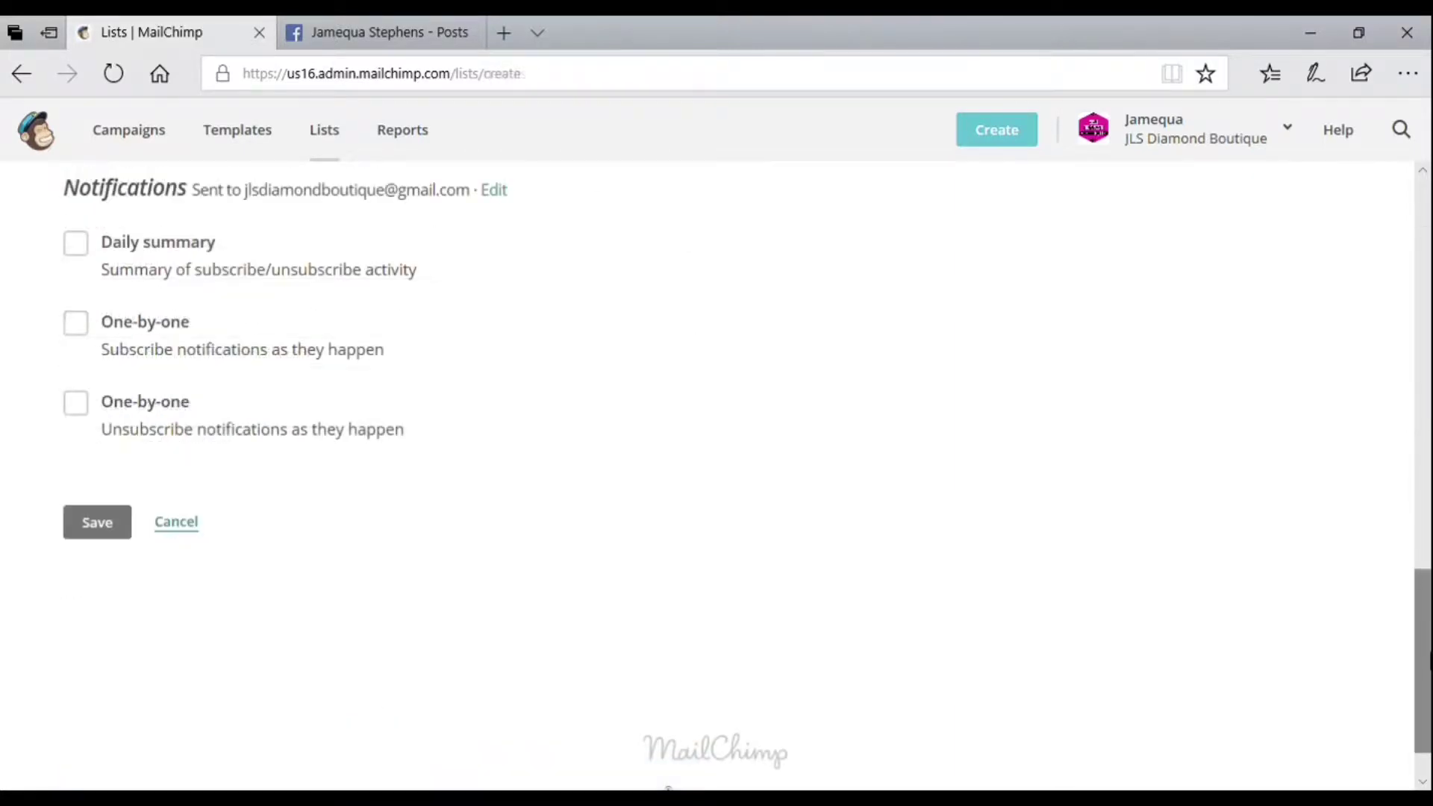
Save the Youtube Te list and open the draft landing page's publish checklist under Campaigns
click(116, 531)
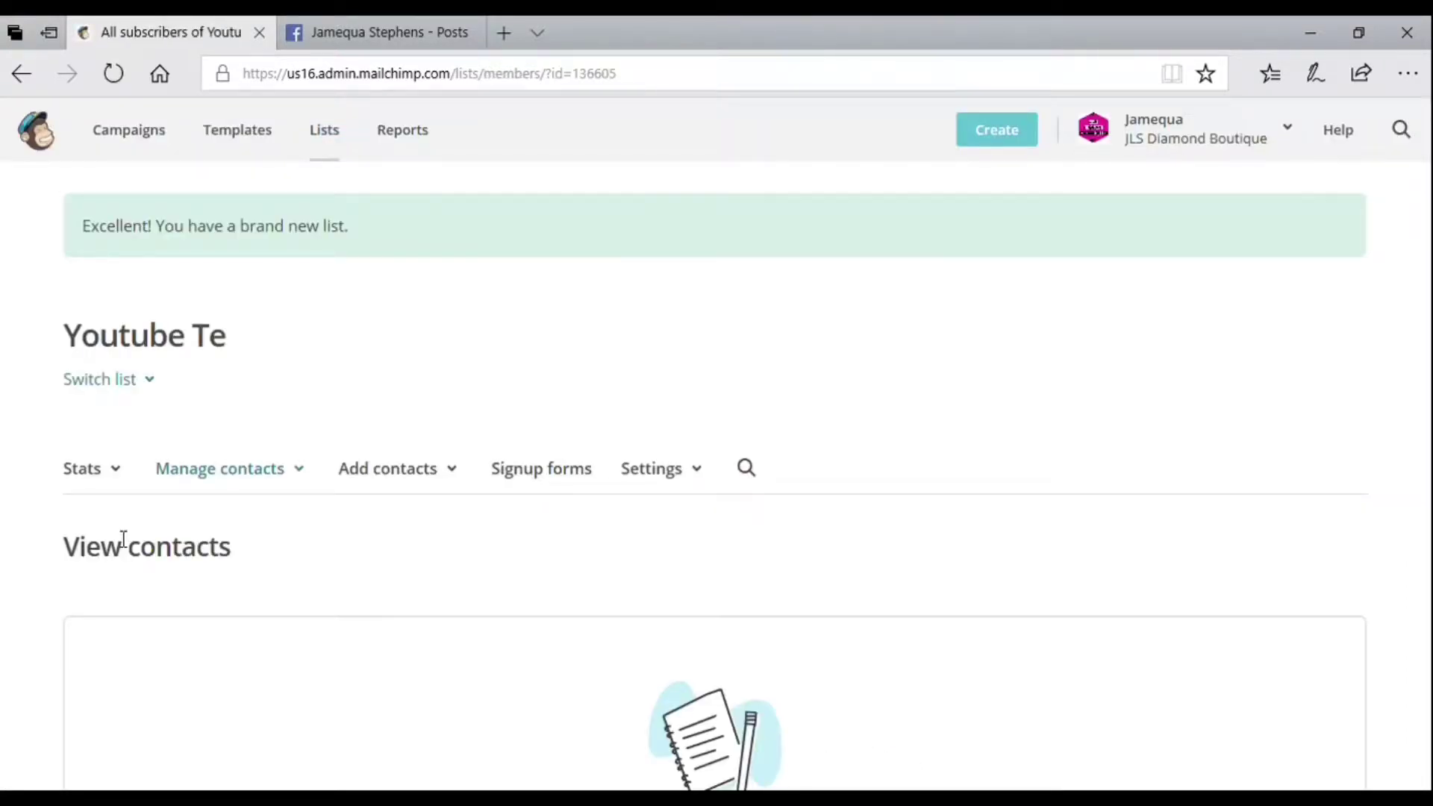
click(144, 135)
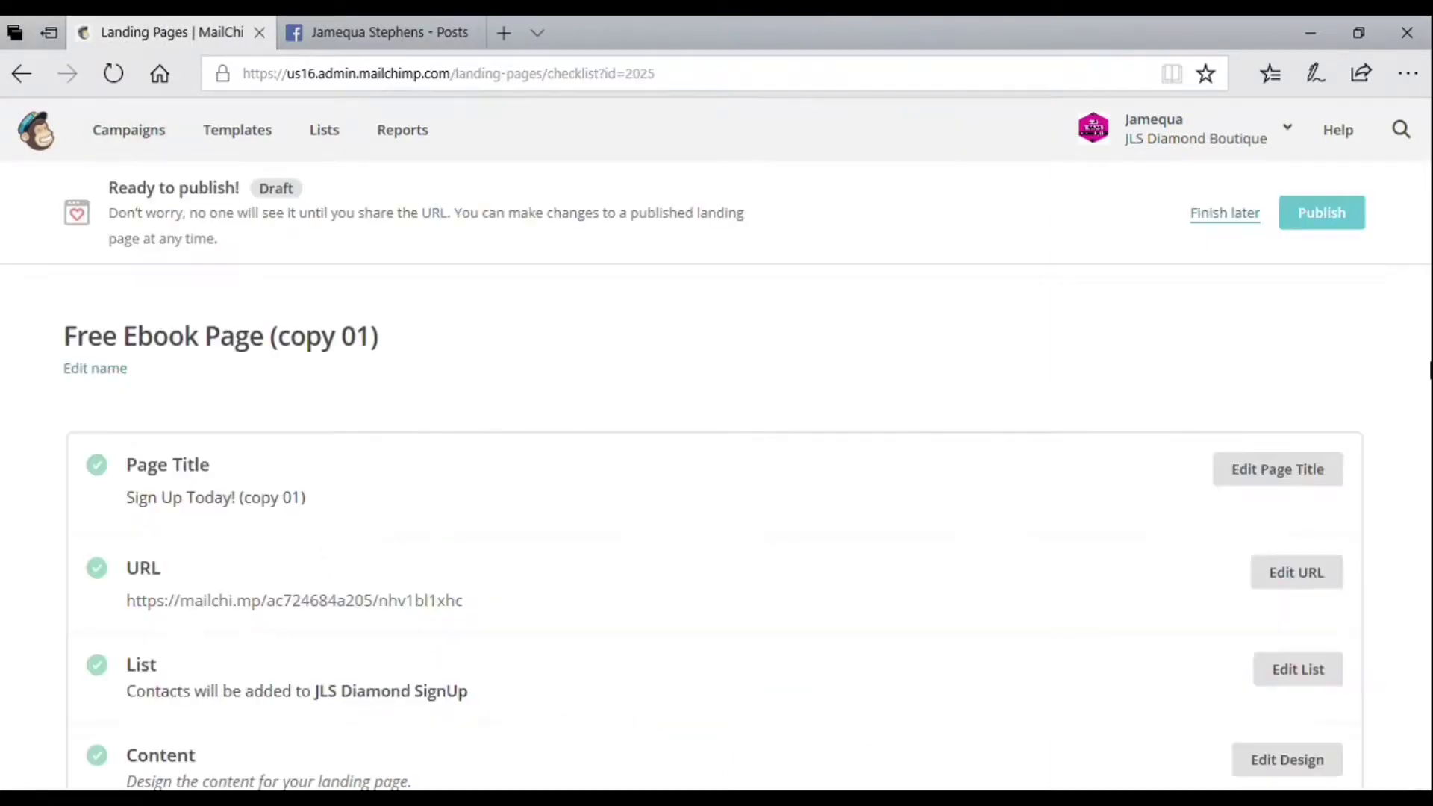
drag(1429, 371, 1429, 447)
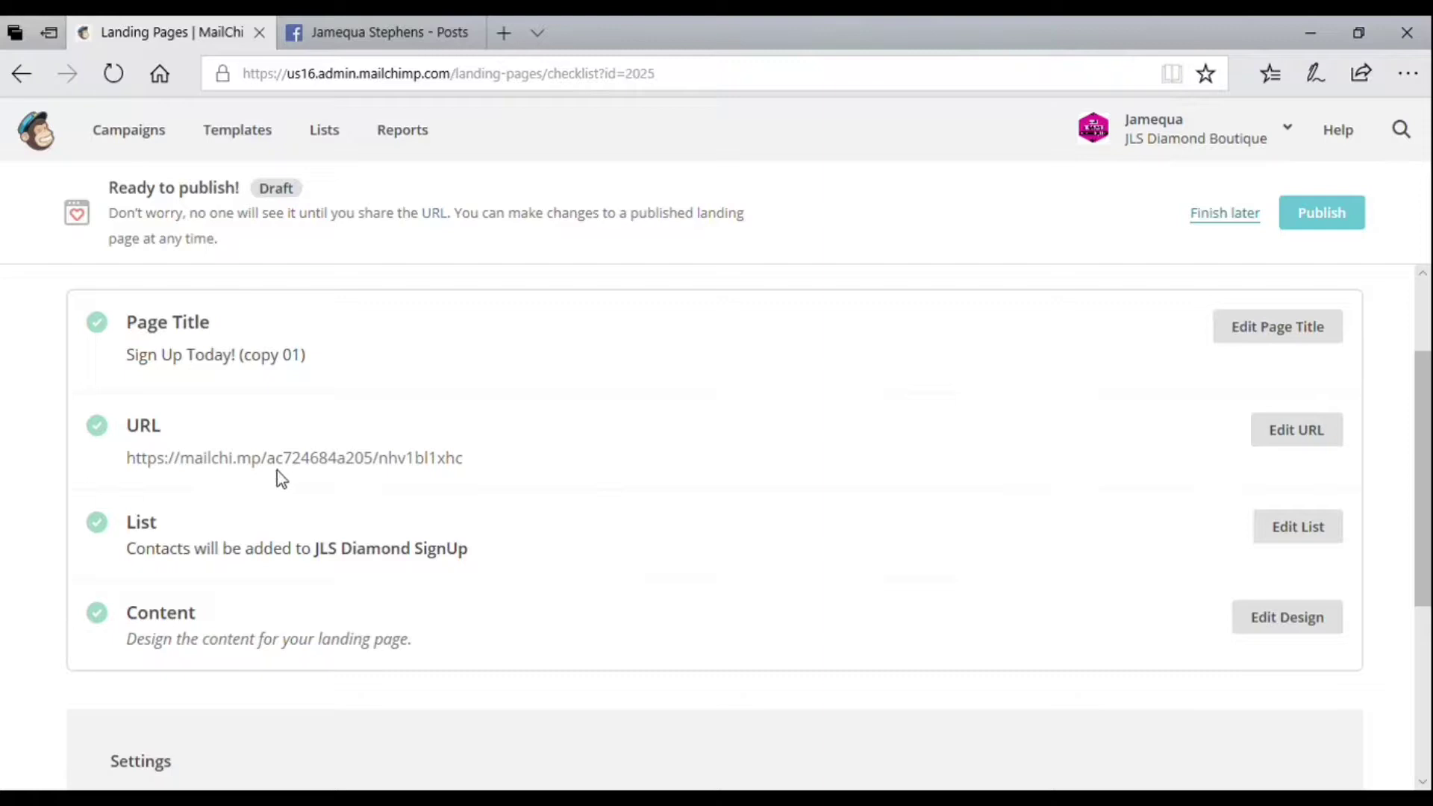
scroll(276, 578, down, 2)
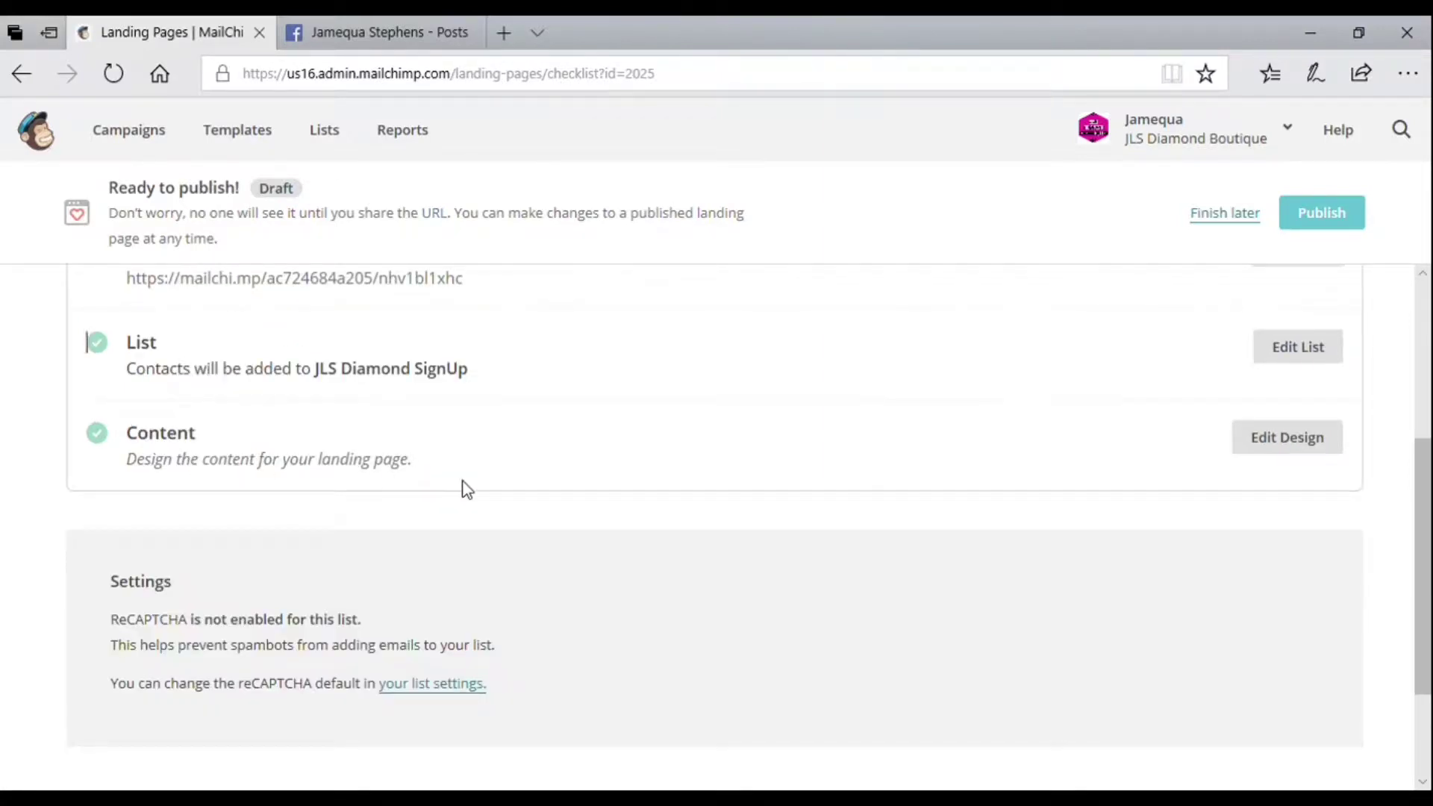
Open the landing page design editor and move the boutique logo below the video block
click(1302, 446)
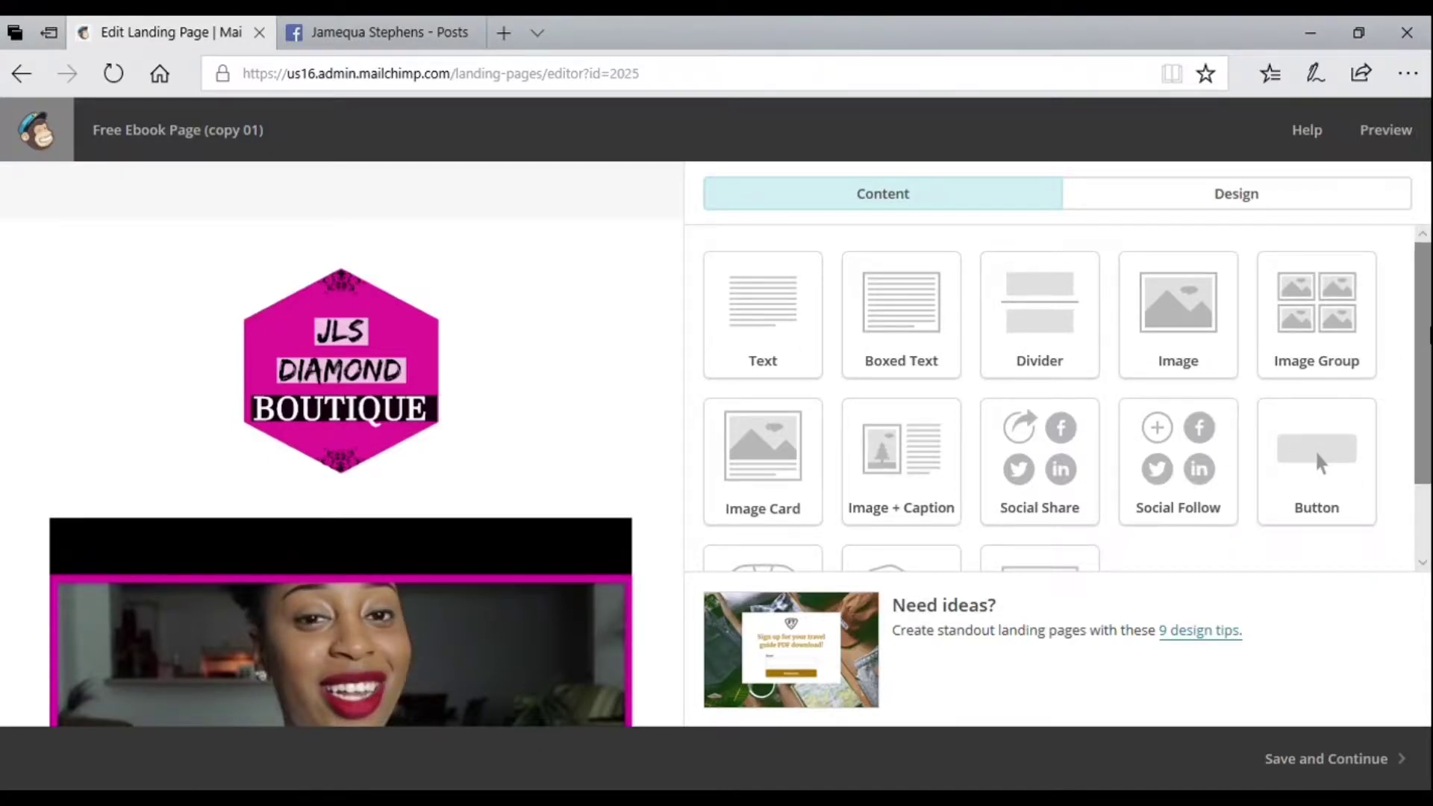
scroll(1422, 351, down, 1)
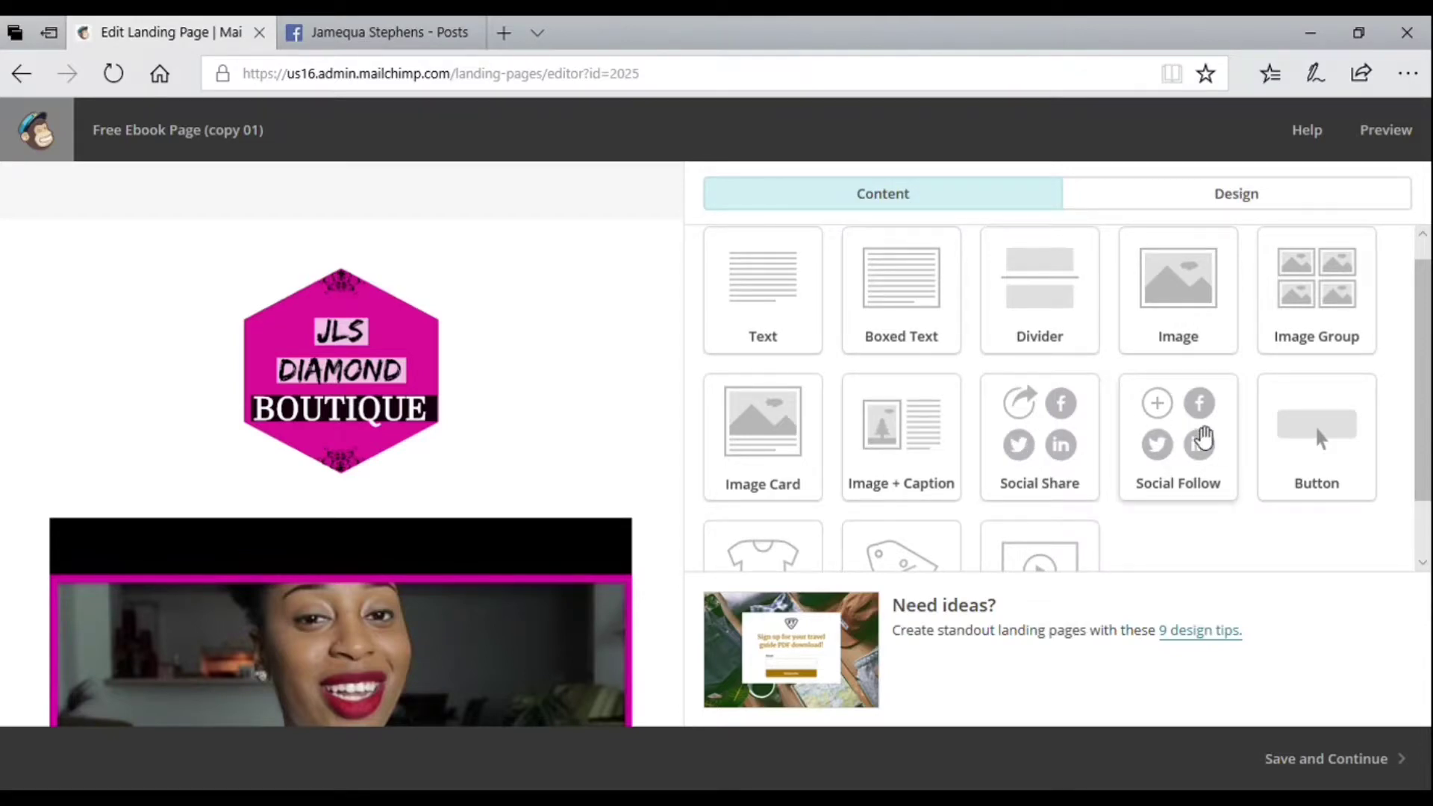
scroll(1422, 388, down, 1)
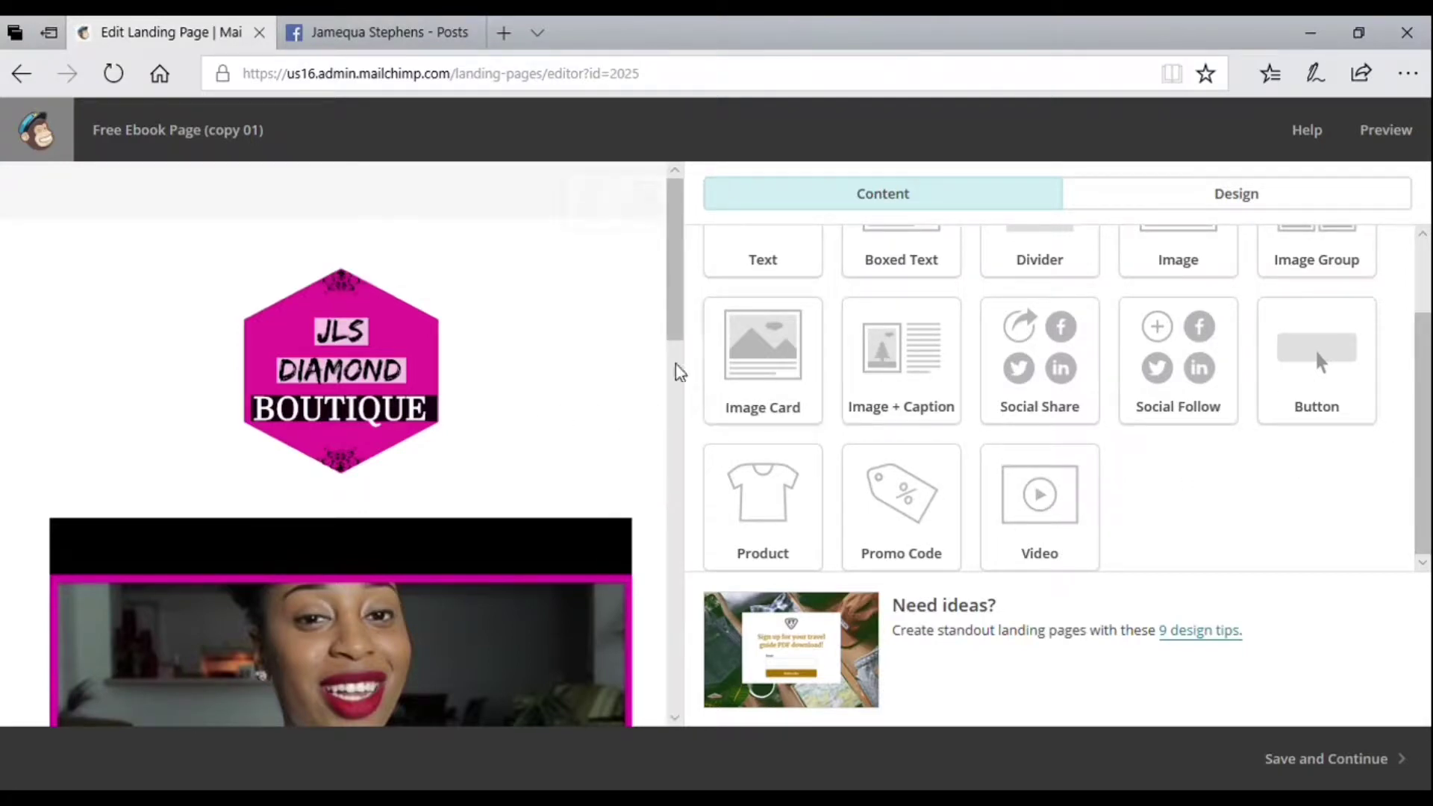
mouse_move(676, 321)
mouse_down()
mouse_move(679, 371)
mouse_move(679, 342)
mouse_up()
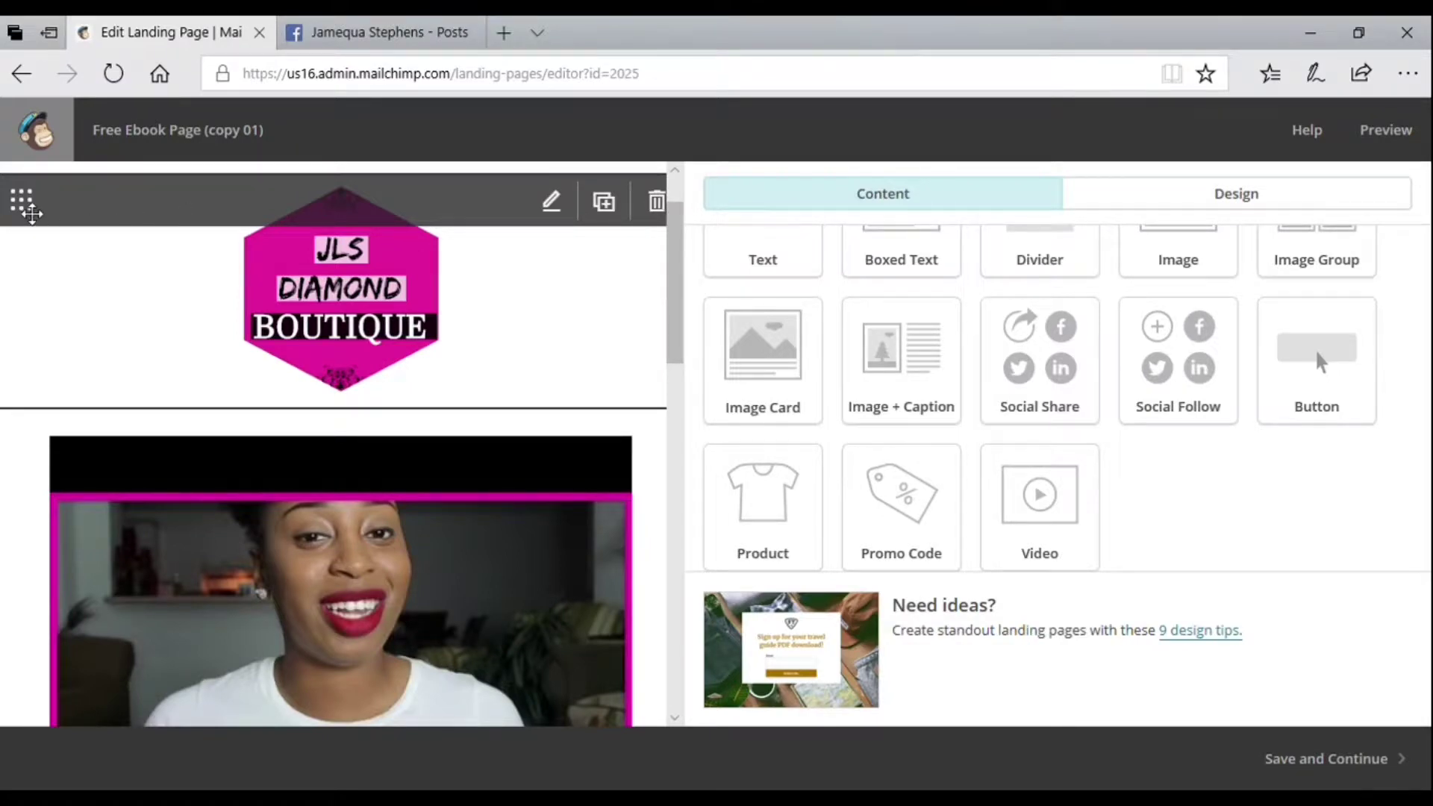
drag(33, 214, 3, 559)
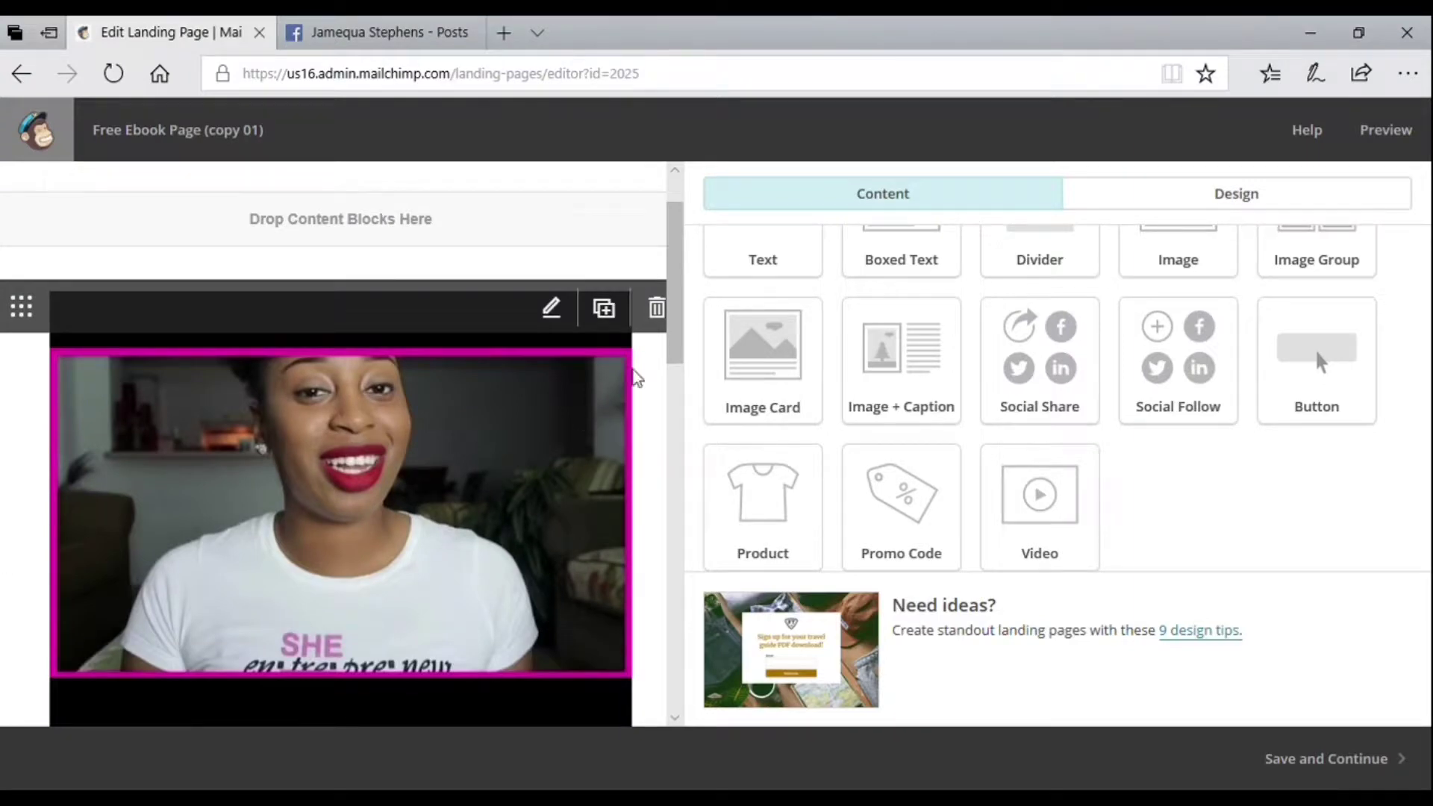
drag(678, 313, 683, 441)
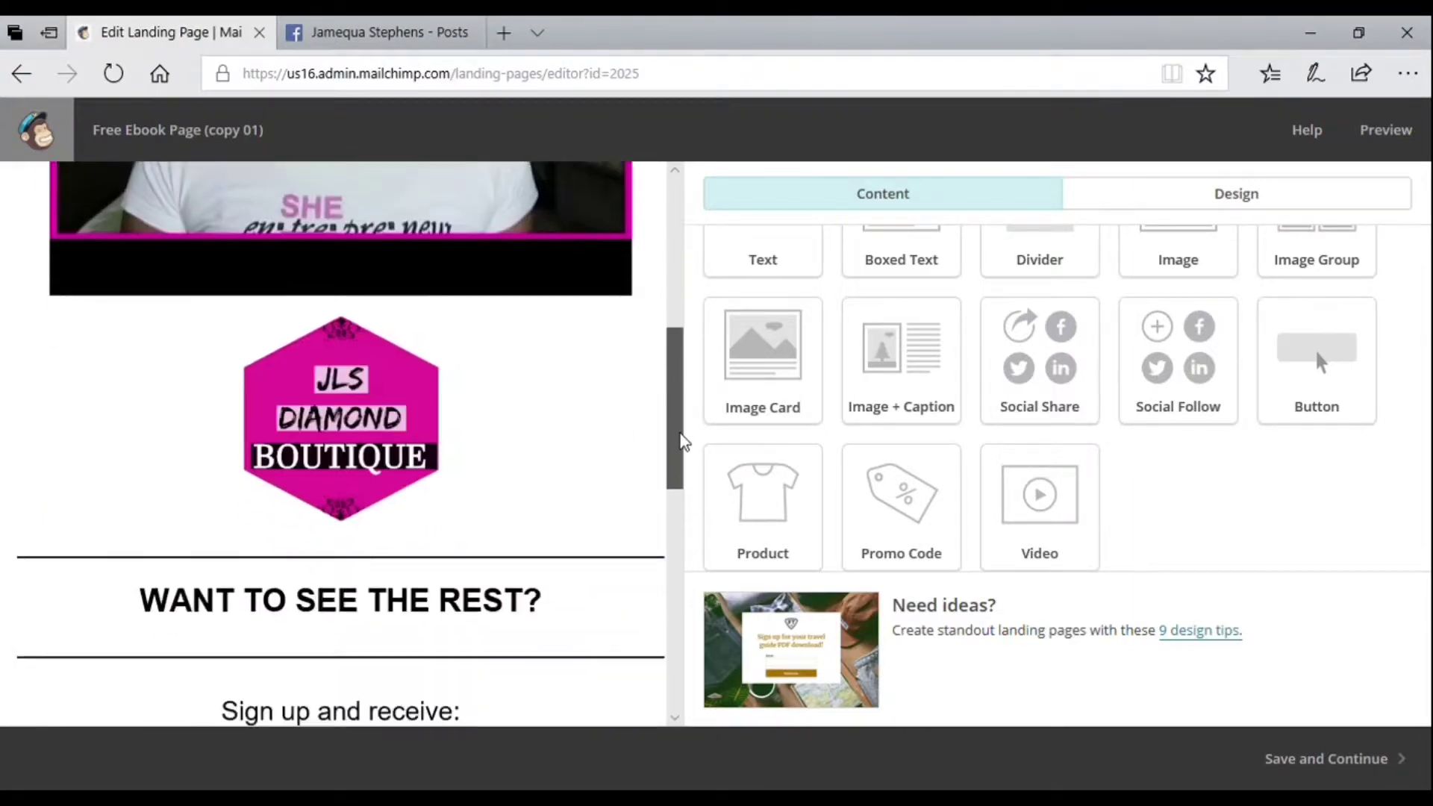
Open the video block's settings showing its YouTube link and move the logo back above it
click(341, 246)
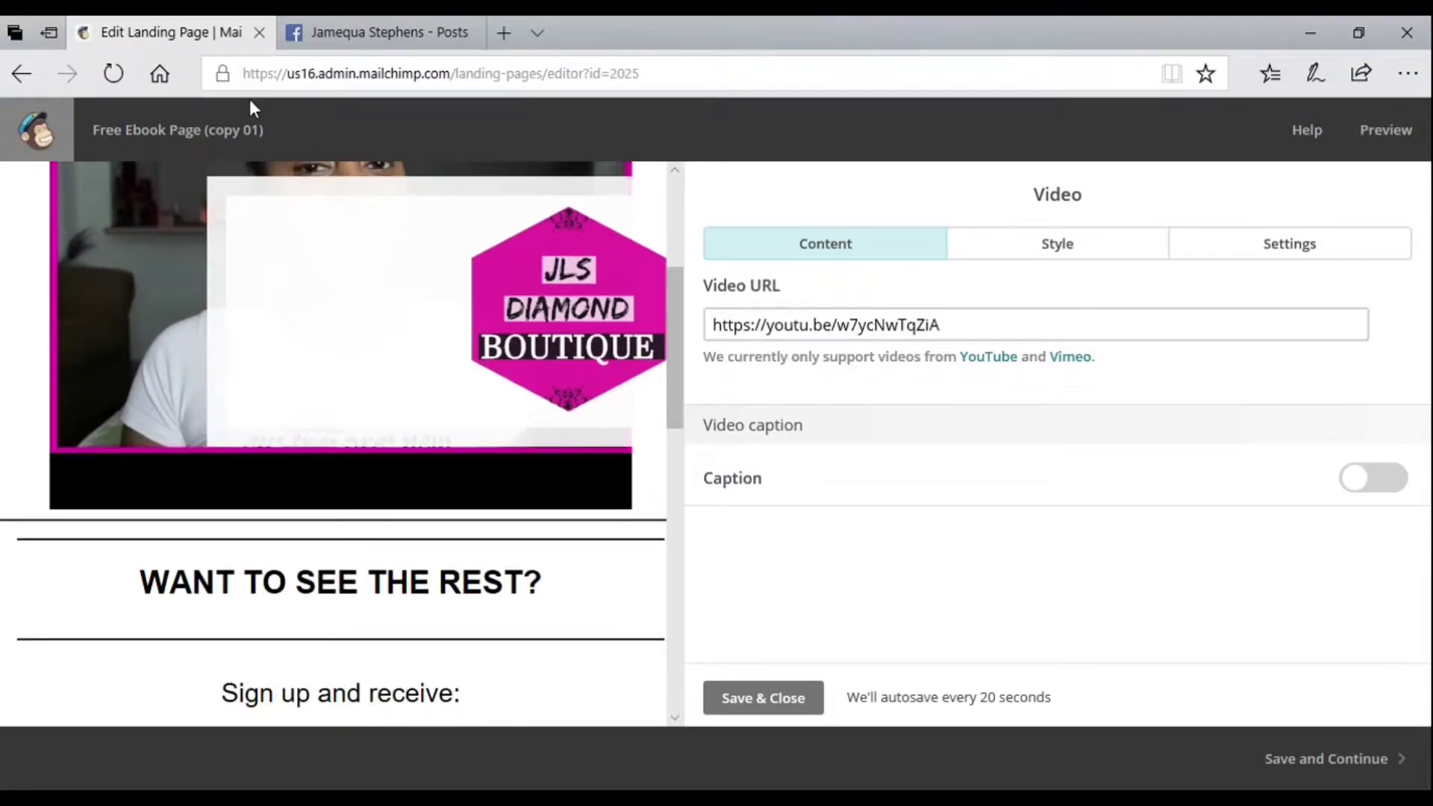
scroll(252, 173, up, 3)
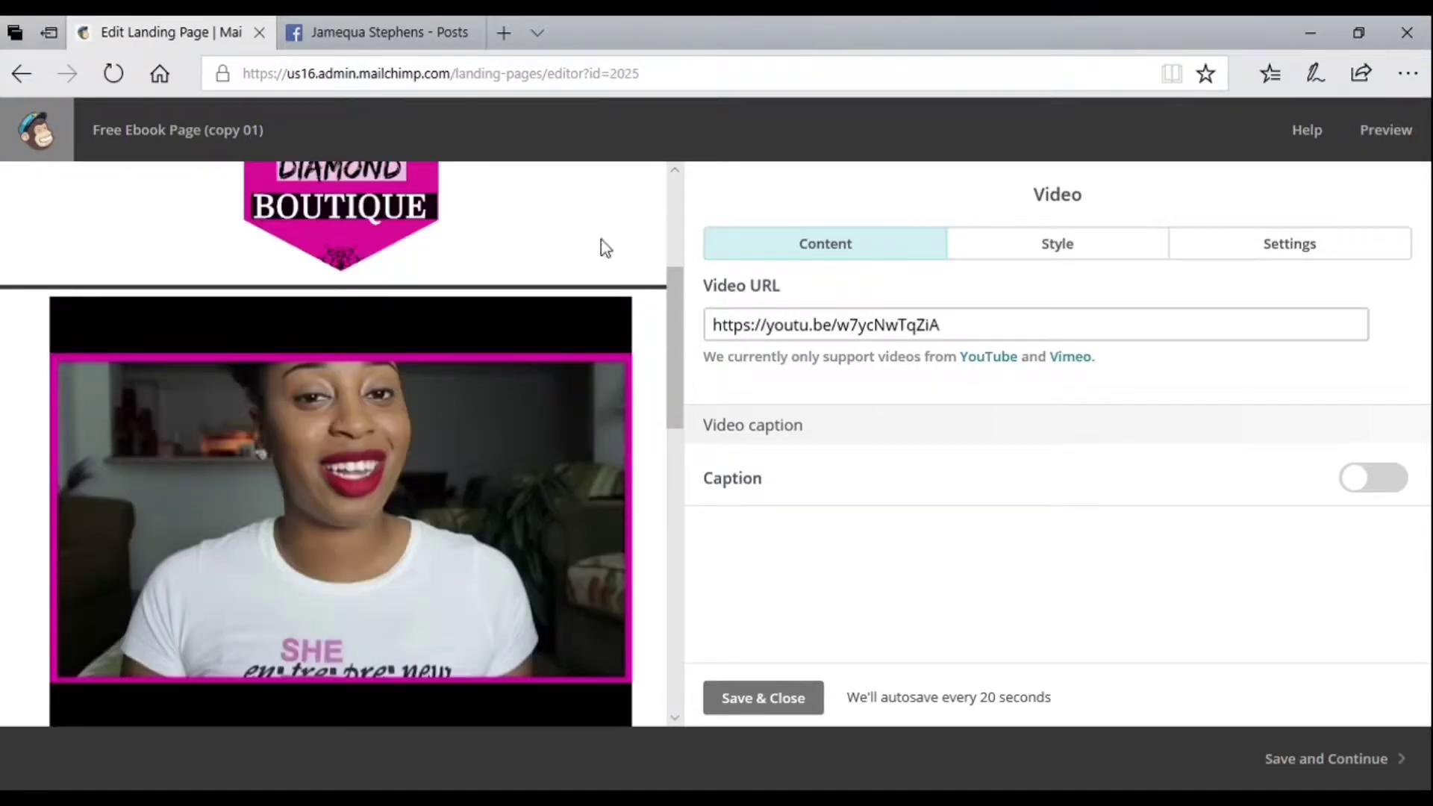
drag(676, 298, 698, 336)
mouse_move(527, 418)
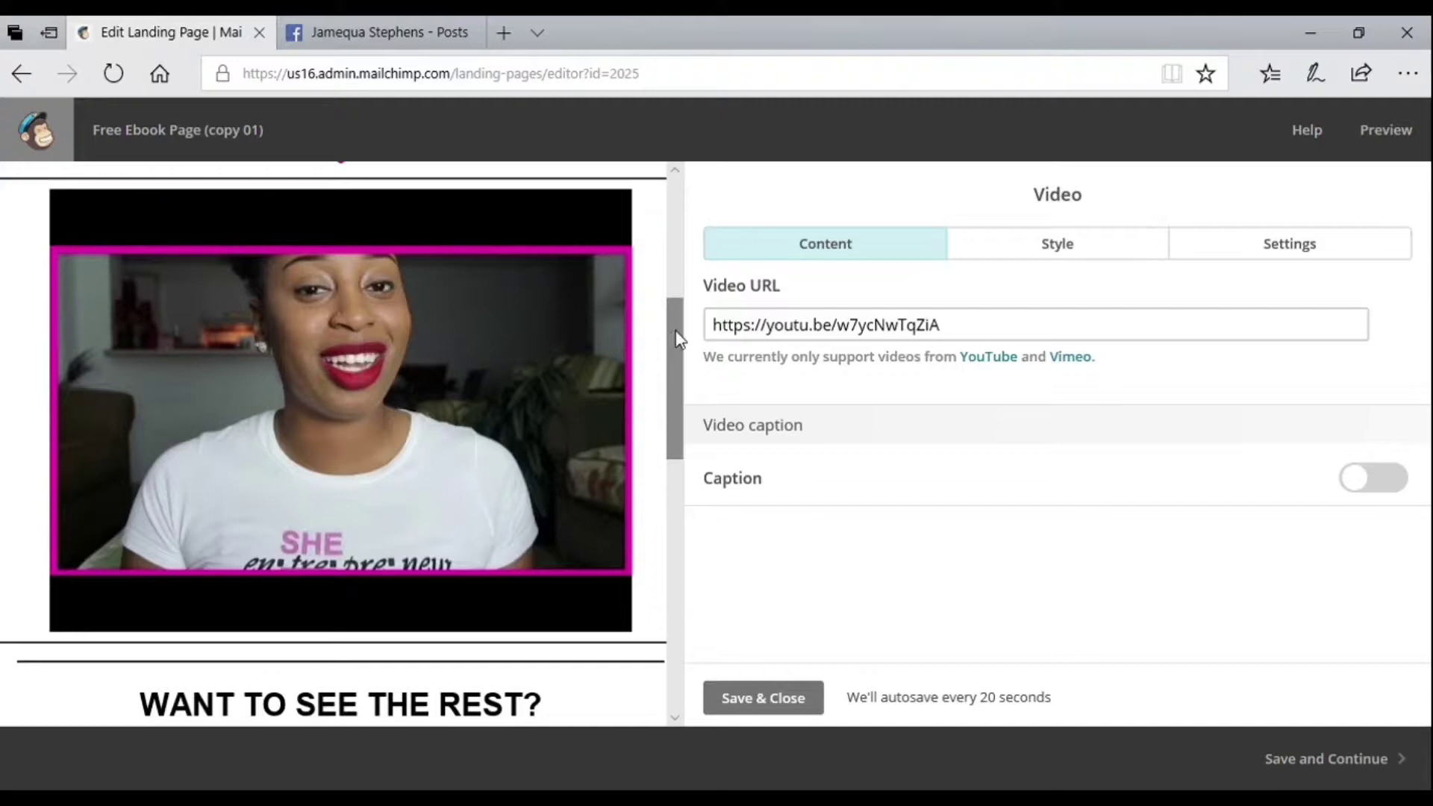
scroll(672, 336, down, 3)
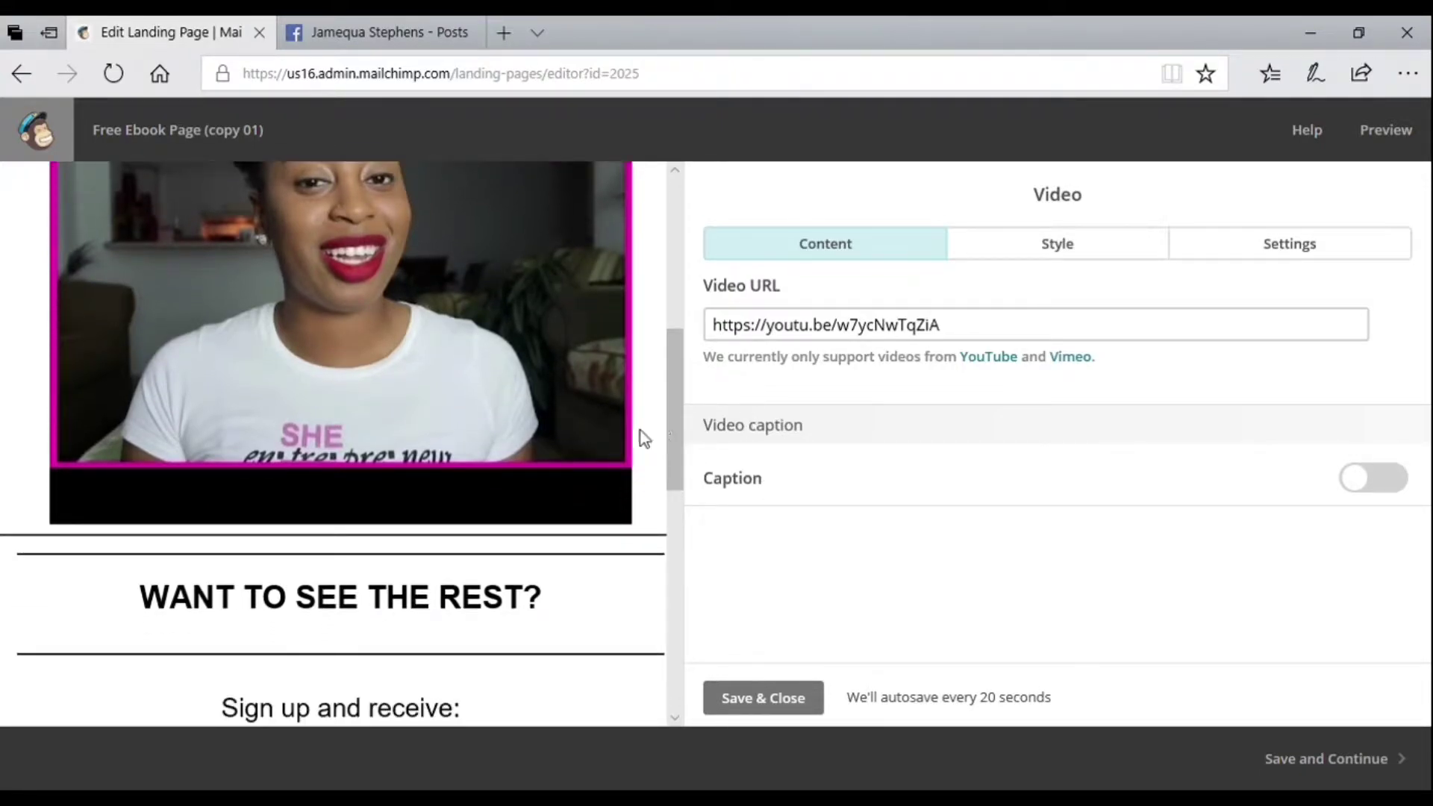
drag(670, 395, 683, 467)
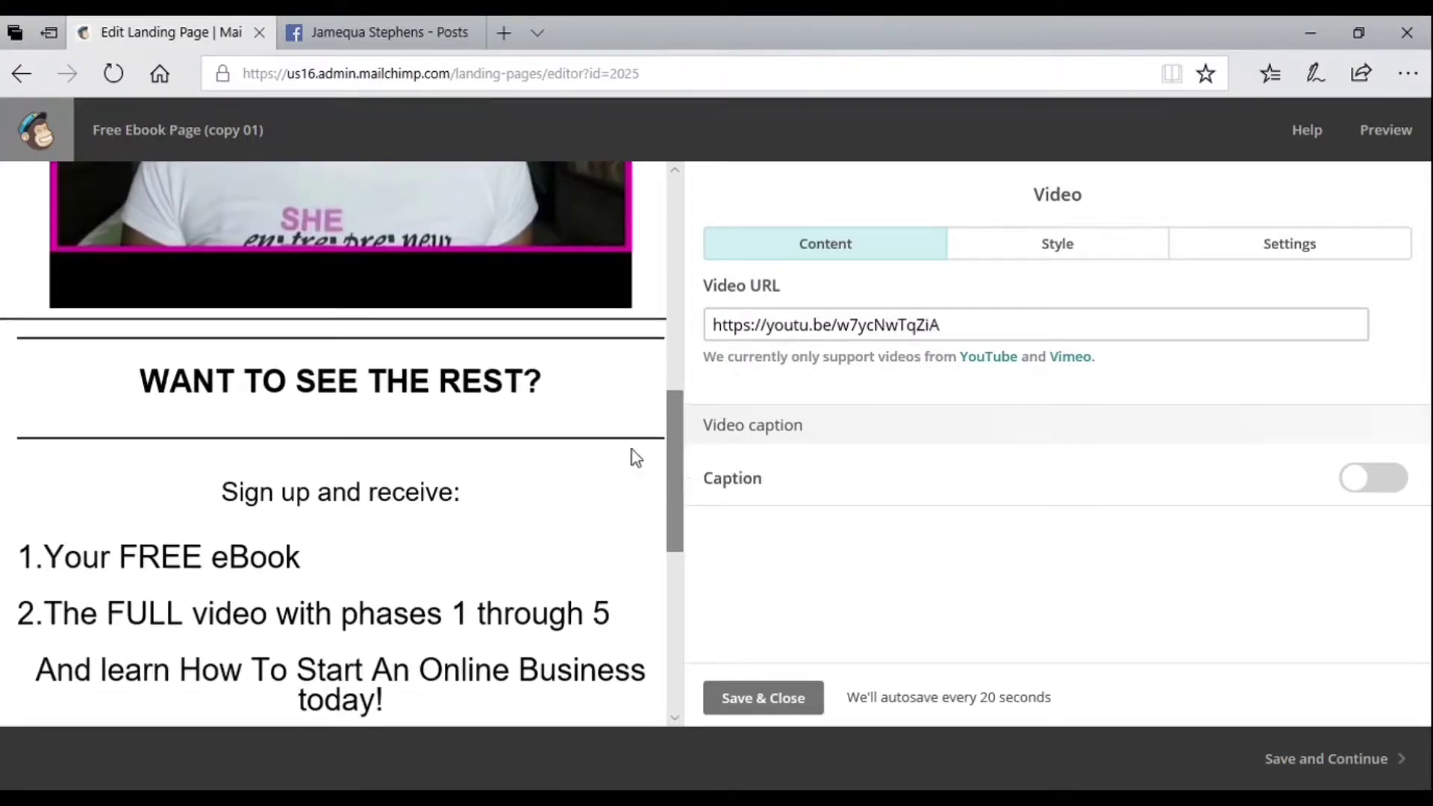
mouse_move(416, 401)
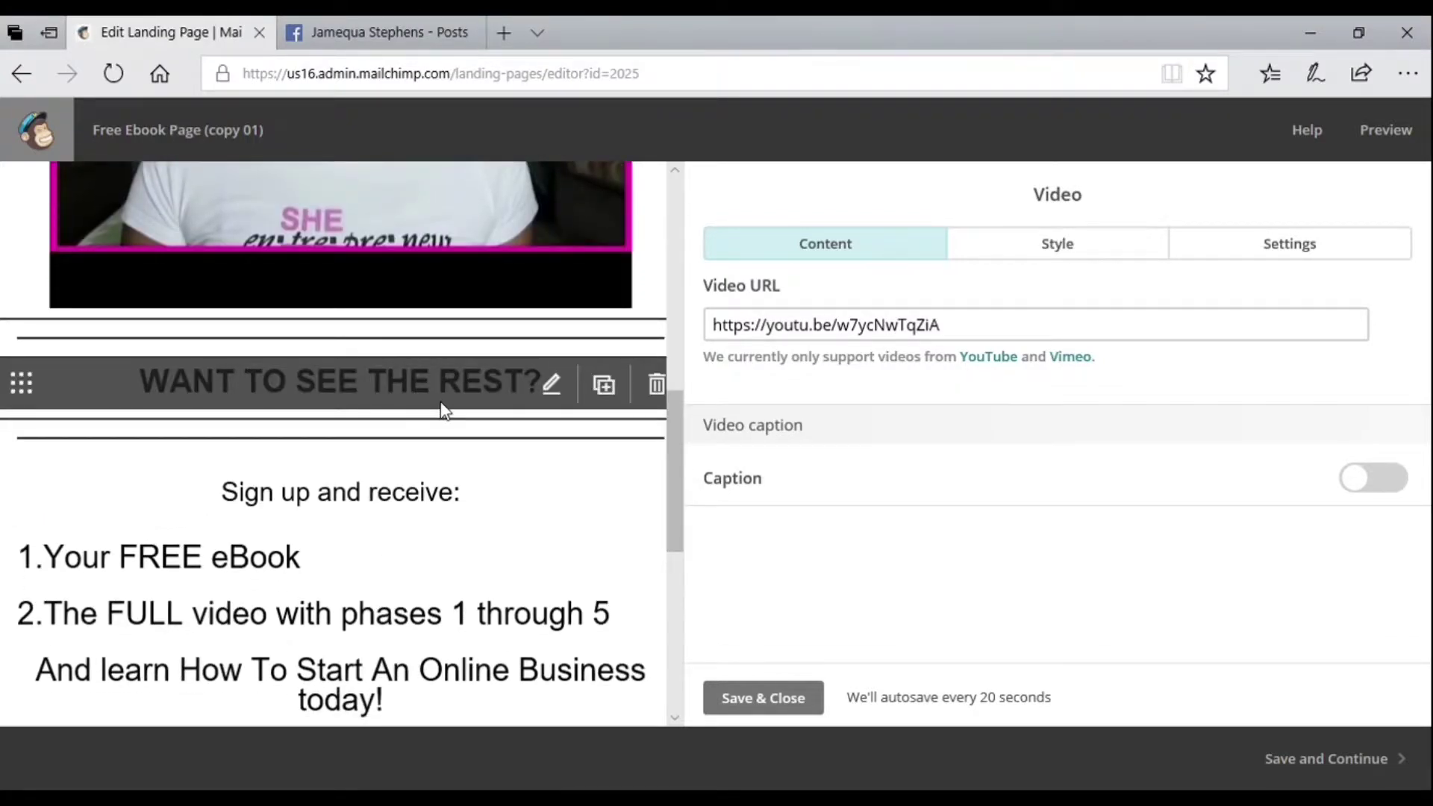
Review the 'WANT TO SEE THE REST?' heading's style and column settings
click(550, 394)
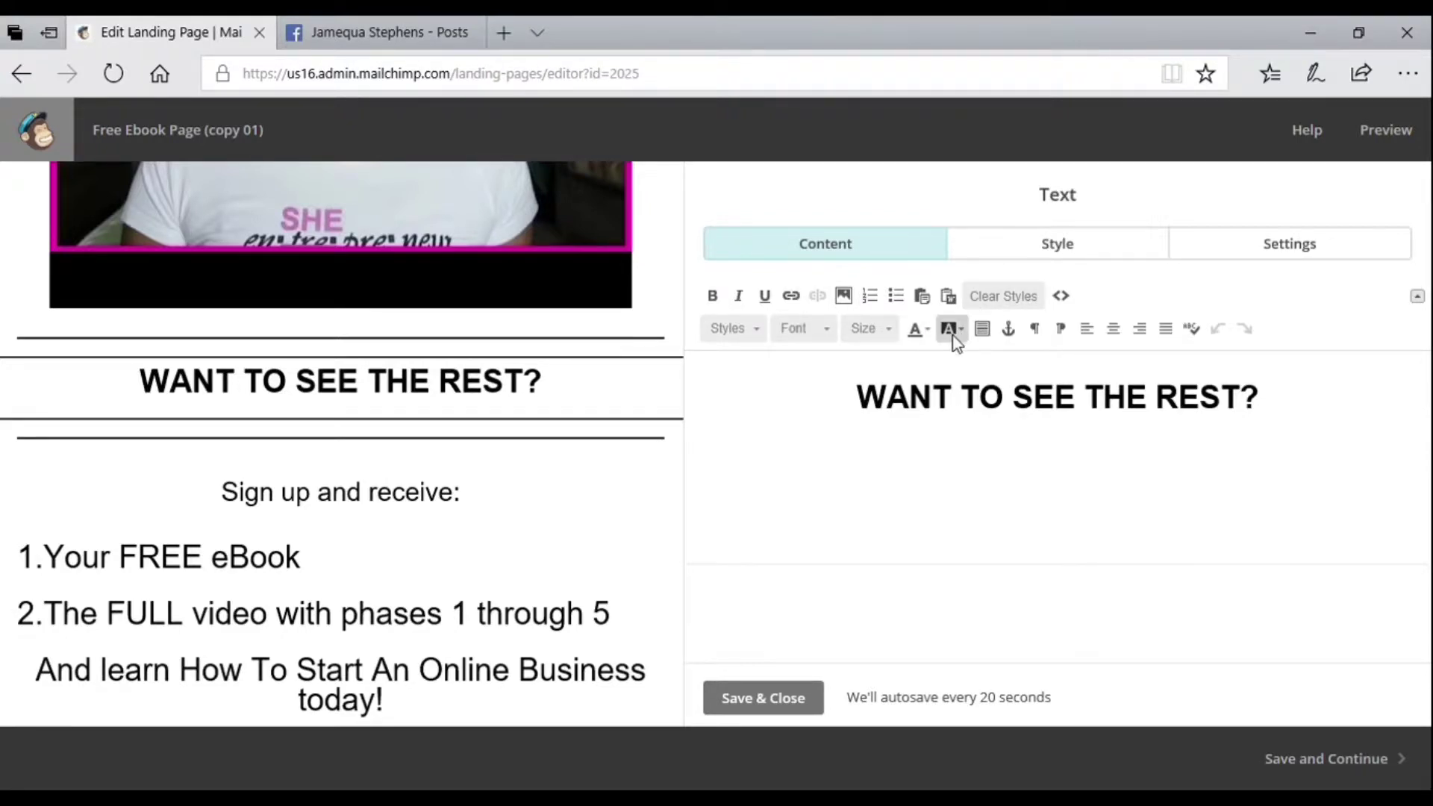
click(1087, 240)
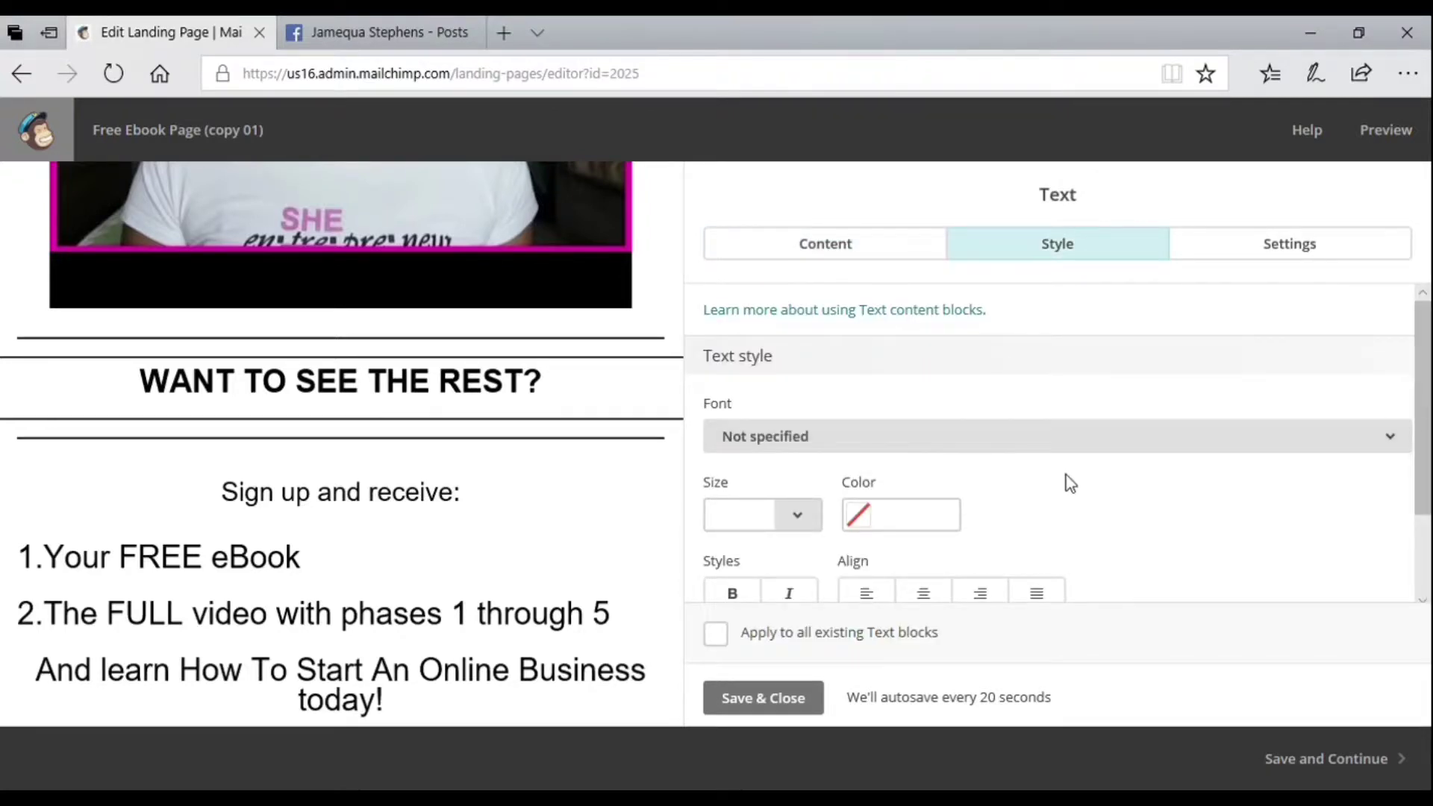
drag(1427, 387, 1427, 467)
drag(1427, 526, 1426, 448)
click(1341, 254)
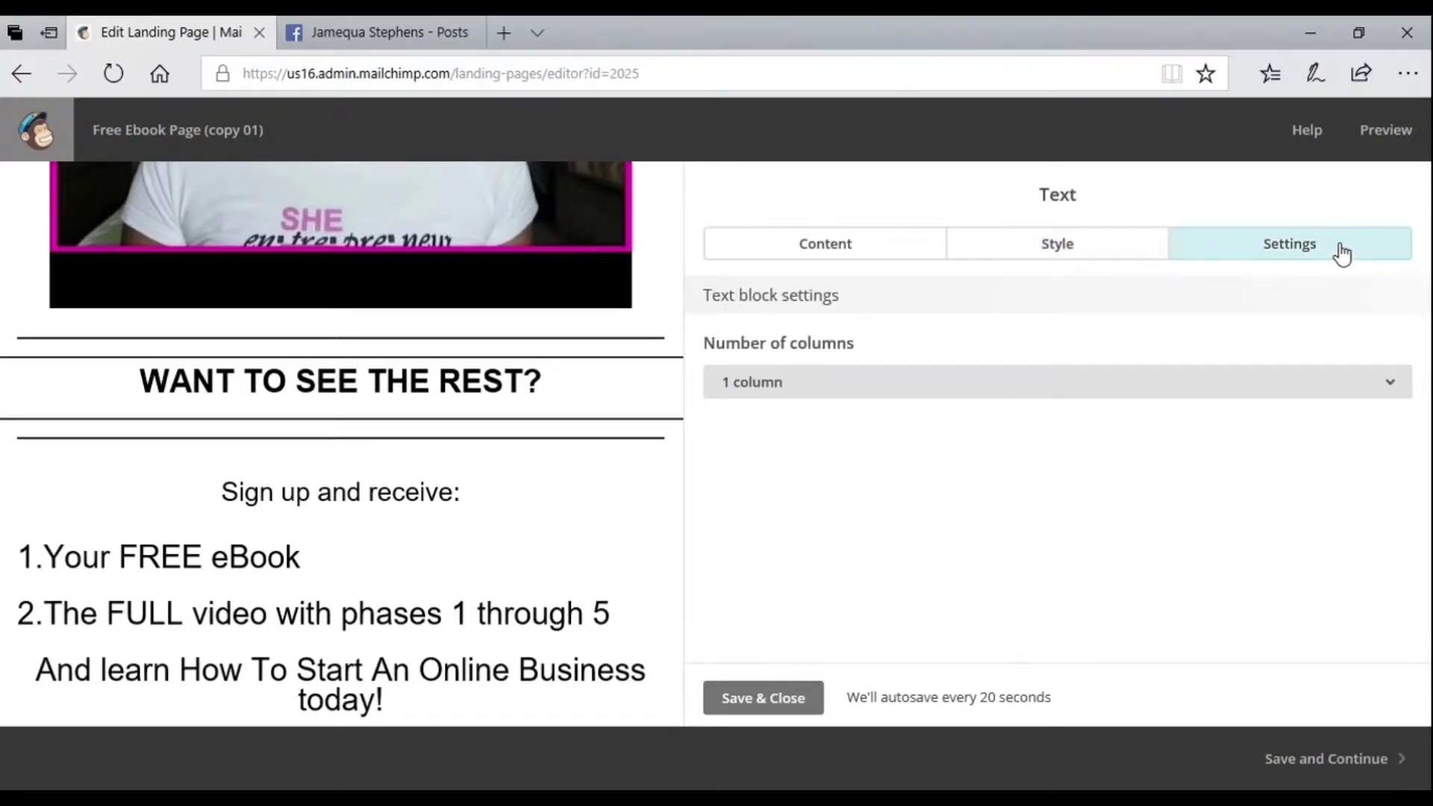
Edit the 'Sign up and receive' text, then view the divider's 18 px padding and 2px border
click(609, 540)
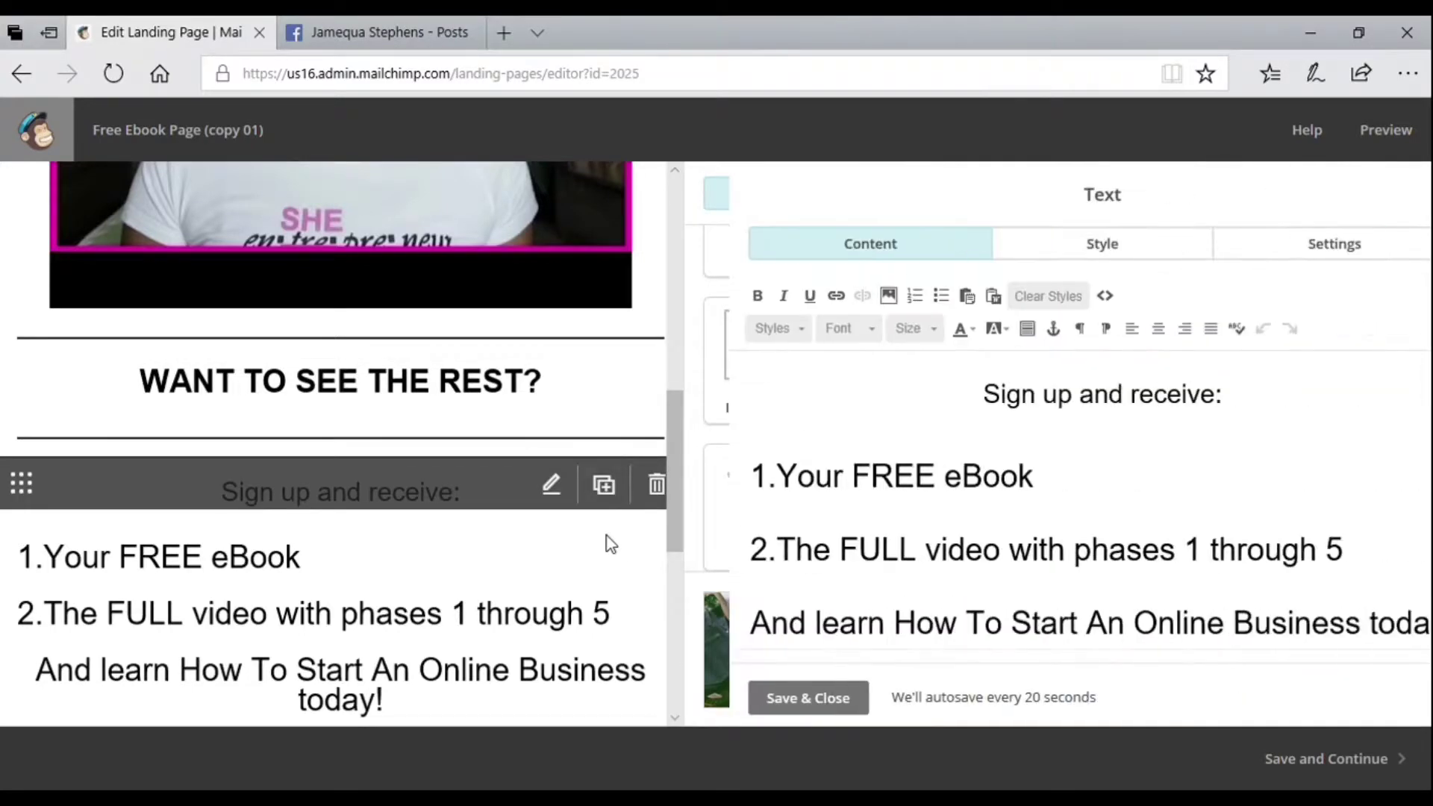
scroll(1425, 403, down, 1)
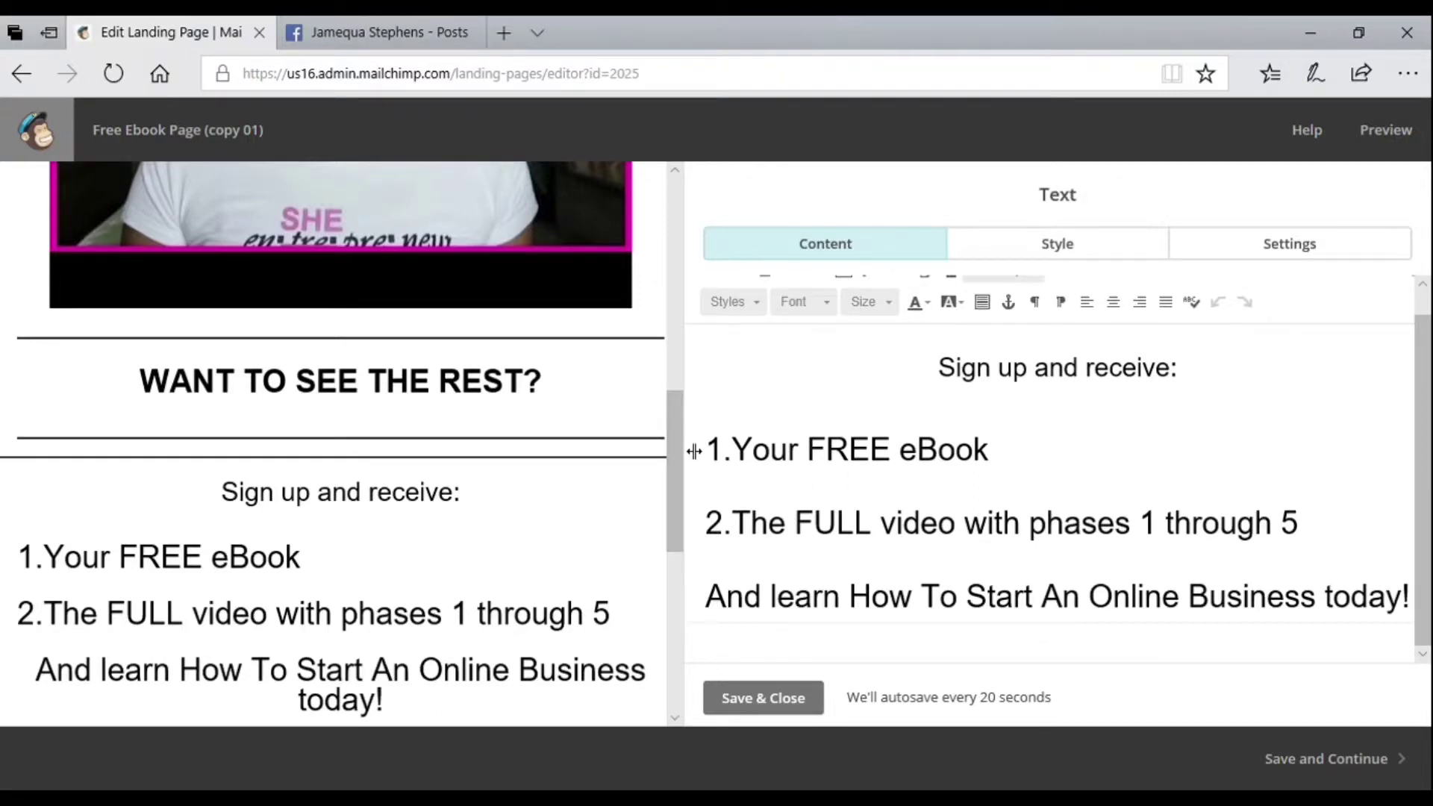
mouse_move(598, 466)
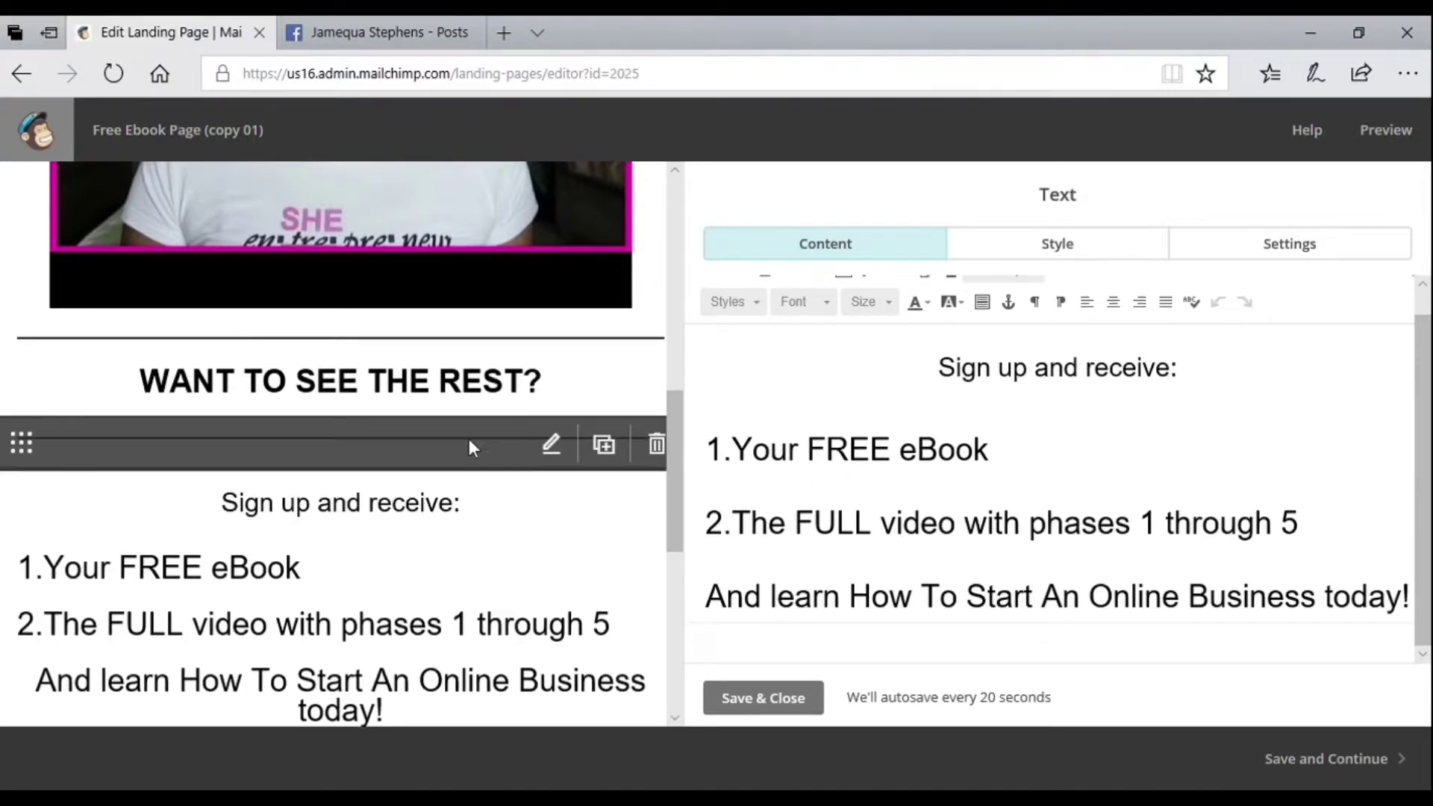
click(517, 450)
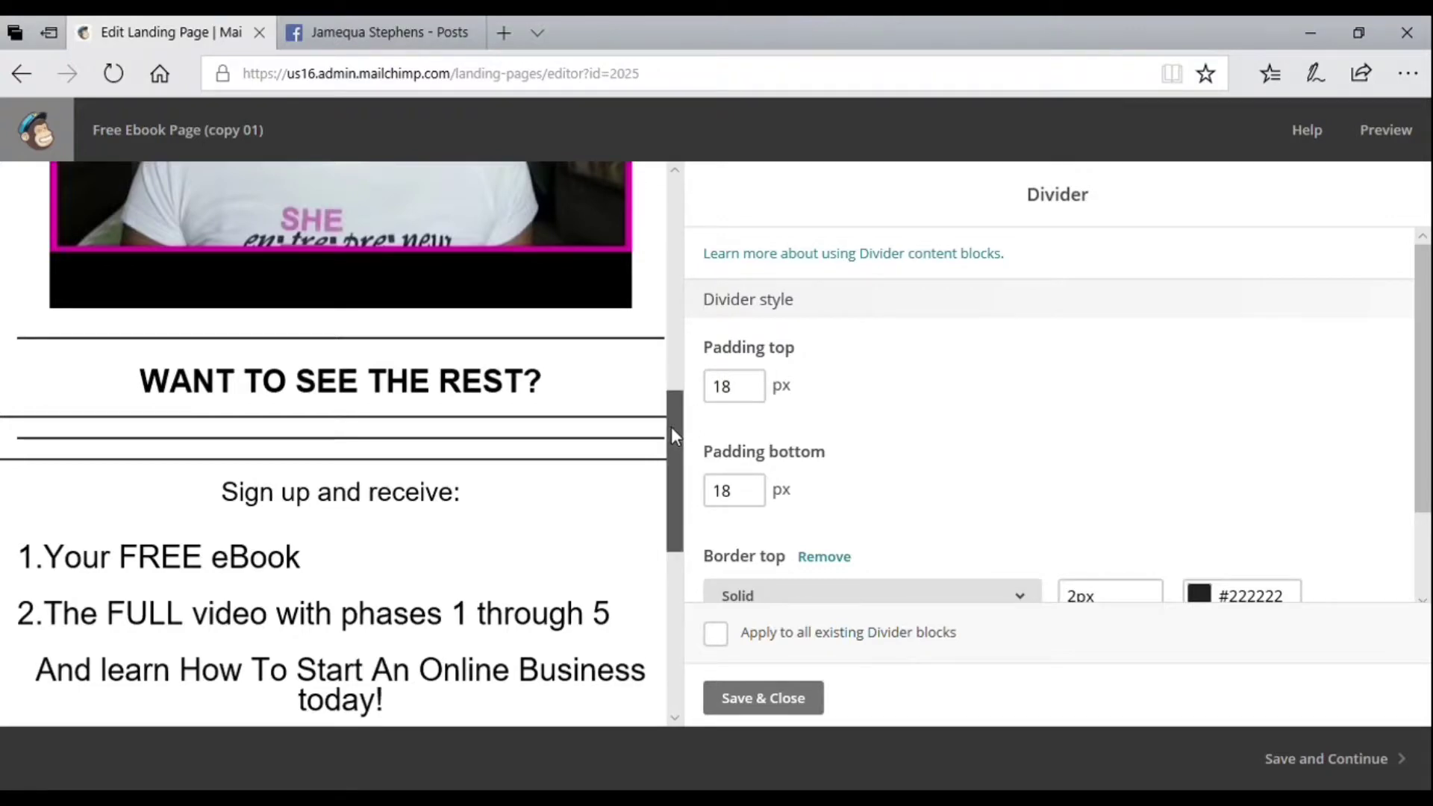
drag(670, 427, 673, 568)
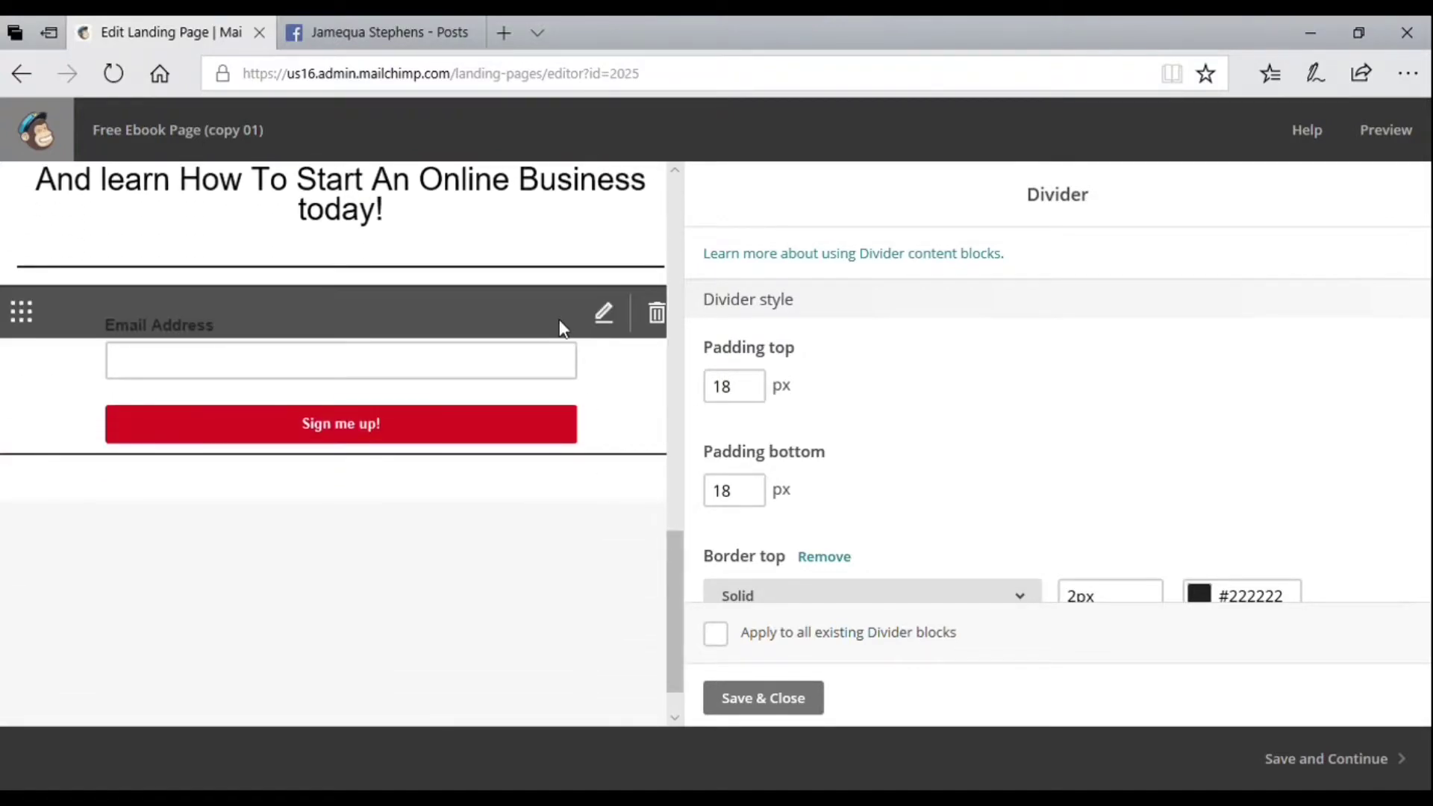
Review the signup form block's fields and button text, then return to the Lists page
click(561, 328)
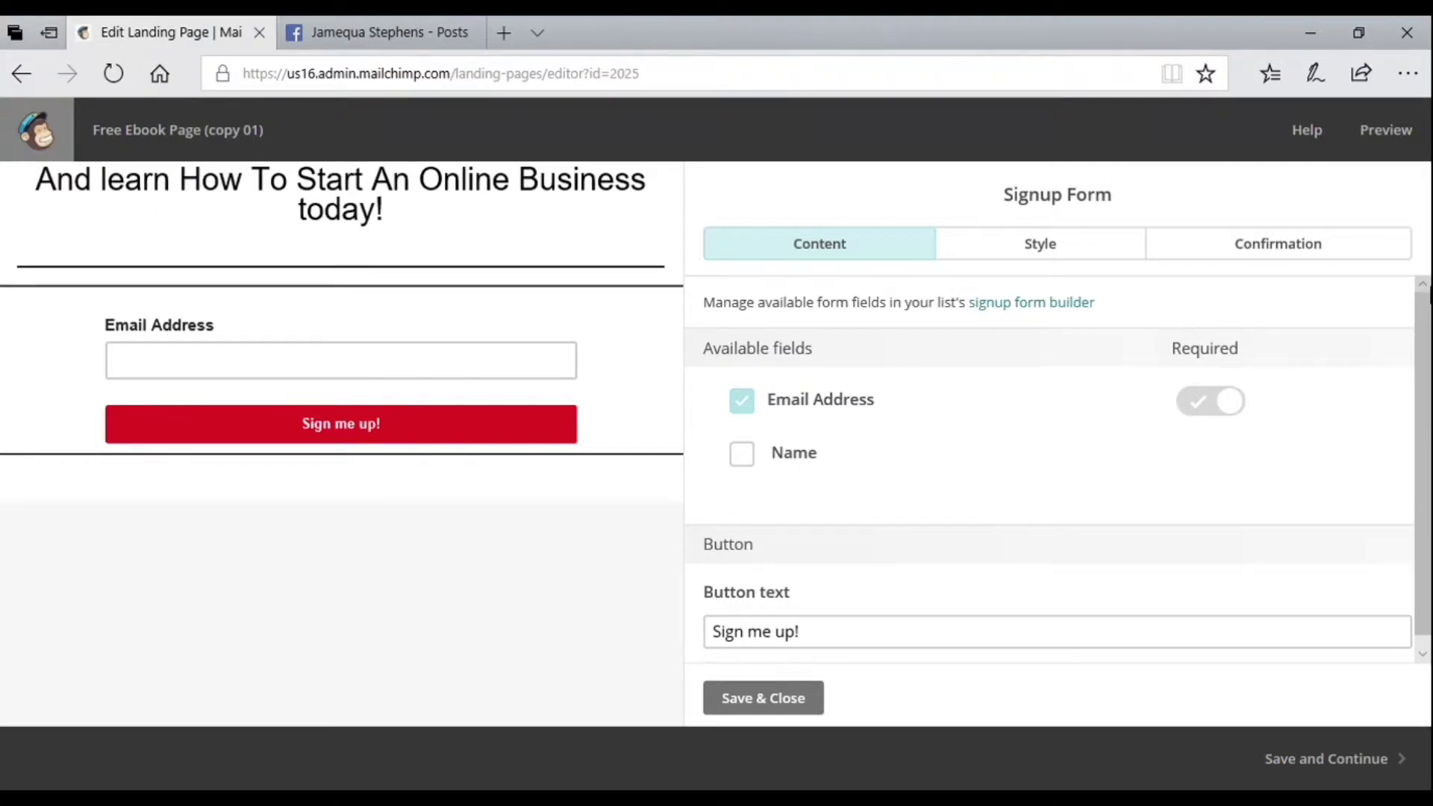
drag(1426, 336, 1425, 347)
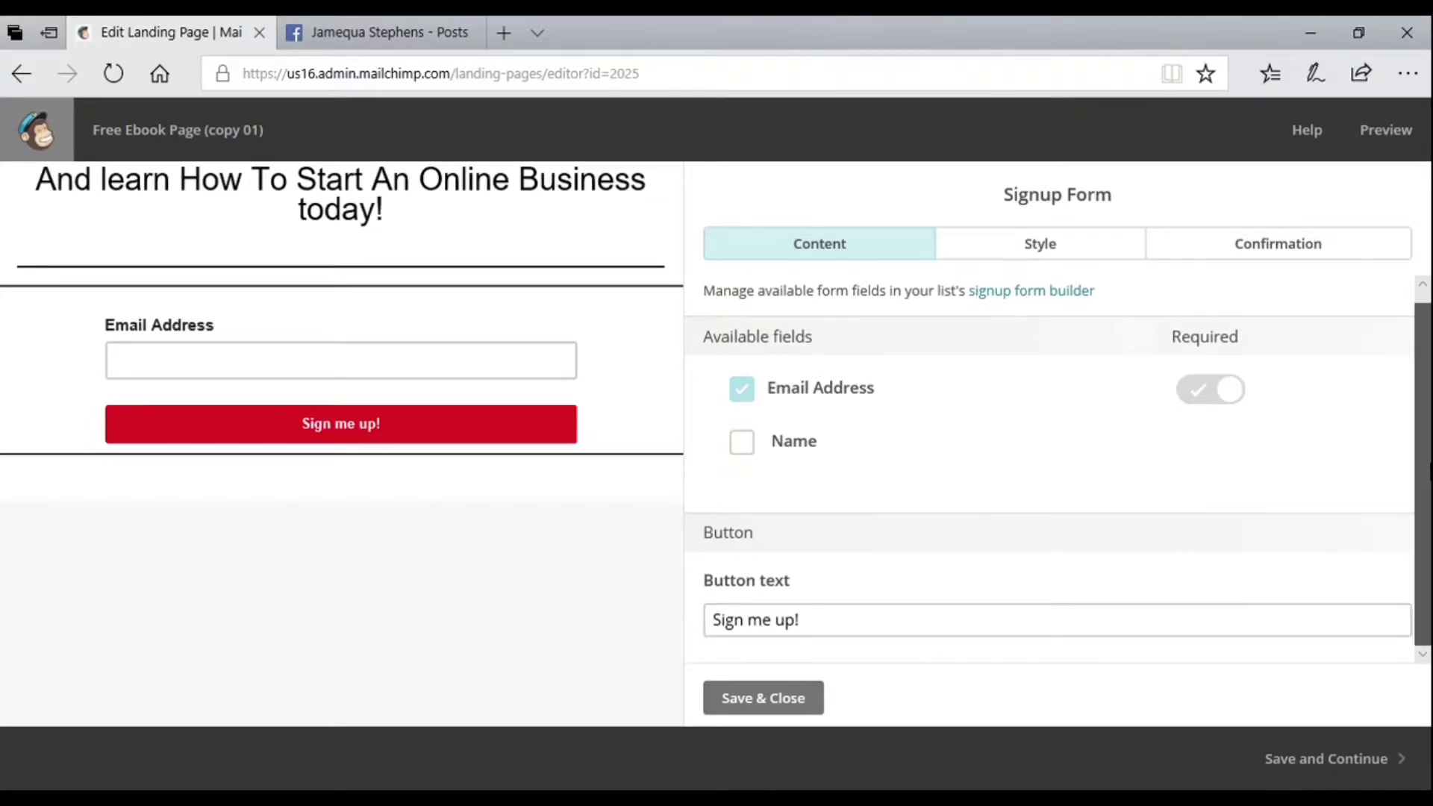
drag(1426, 472, 1427, 463)
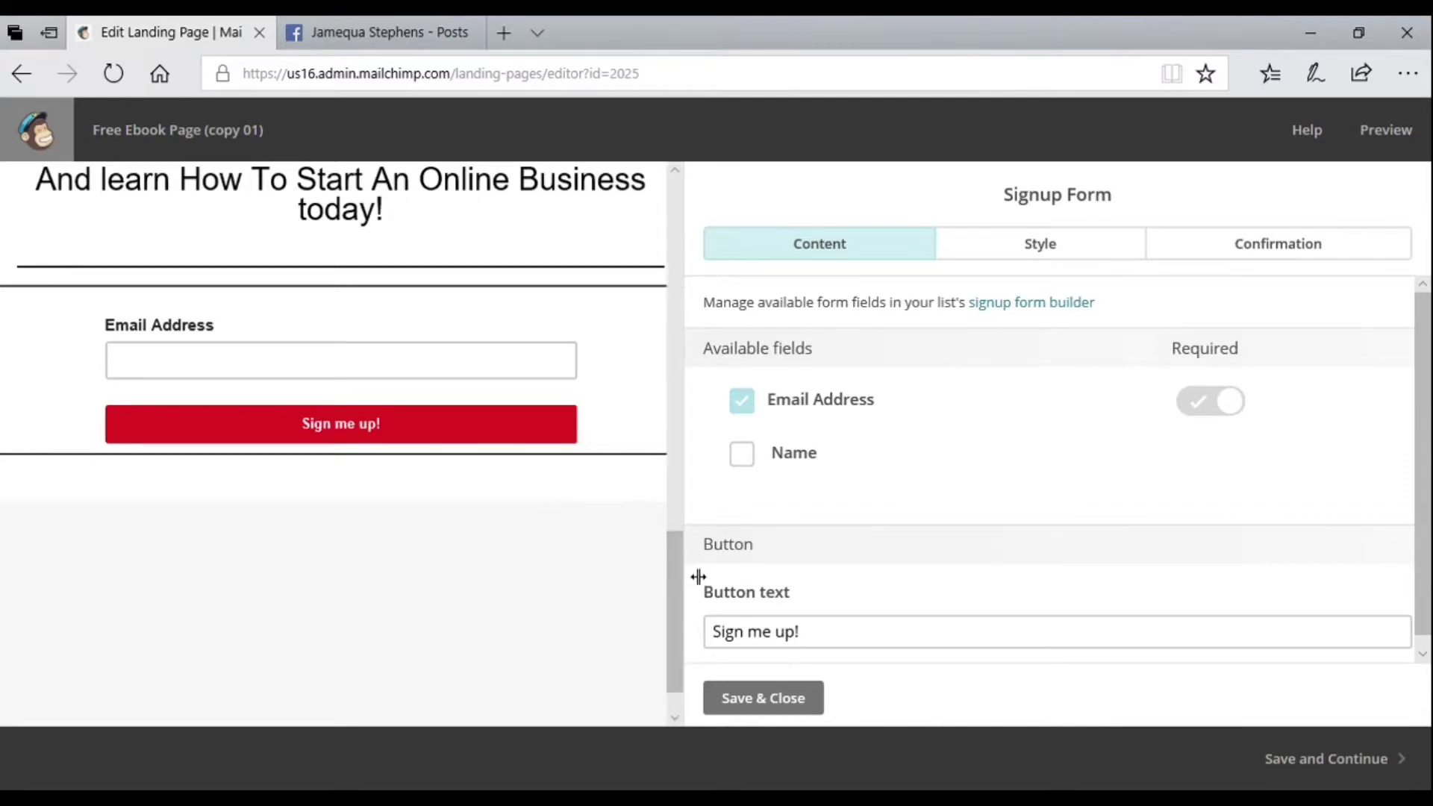
drag(678, 582, 667, 275)
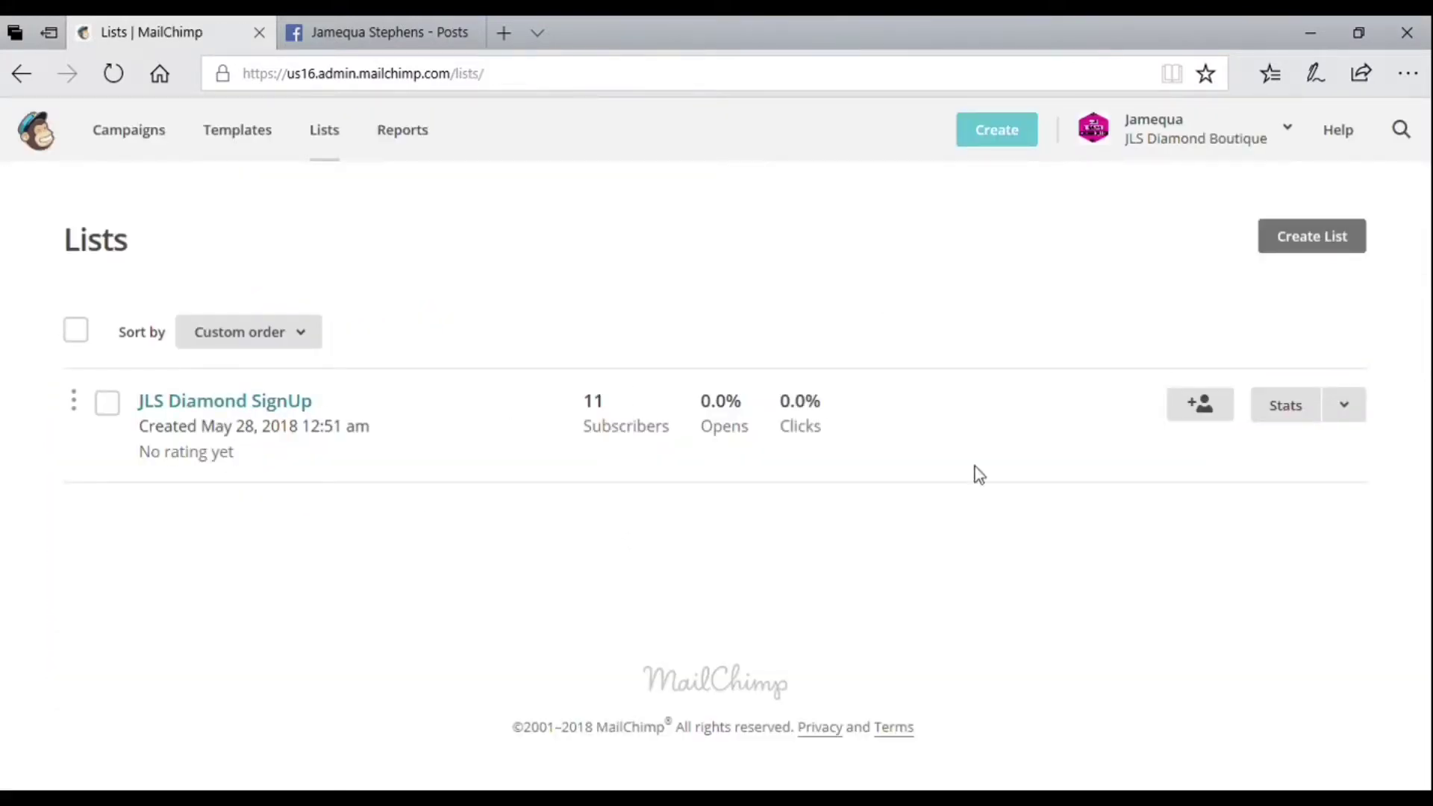
Open the Signup forms options for the JLS Diamond SignUp list
click(1345, 407)
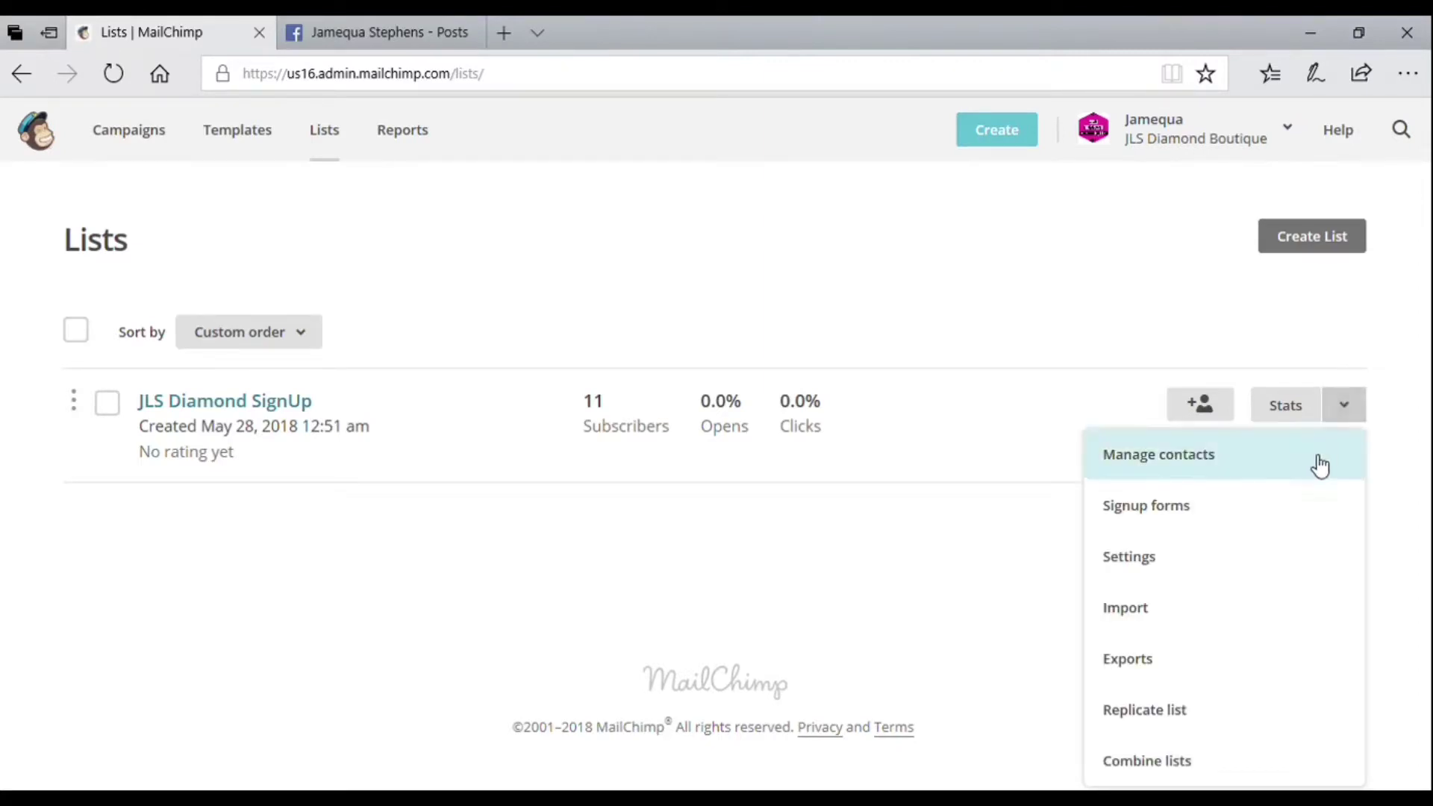
click(1296, 520)
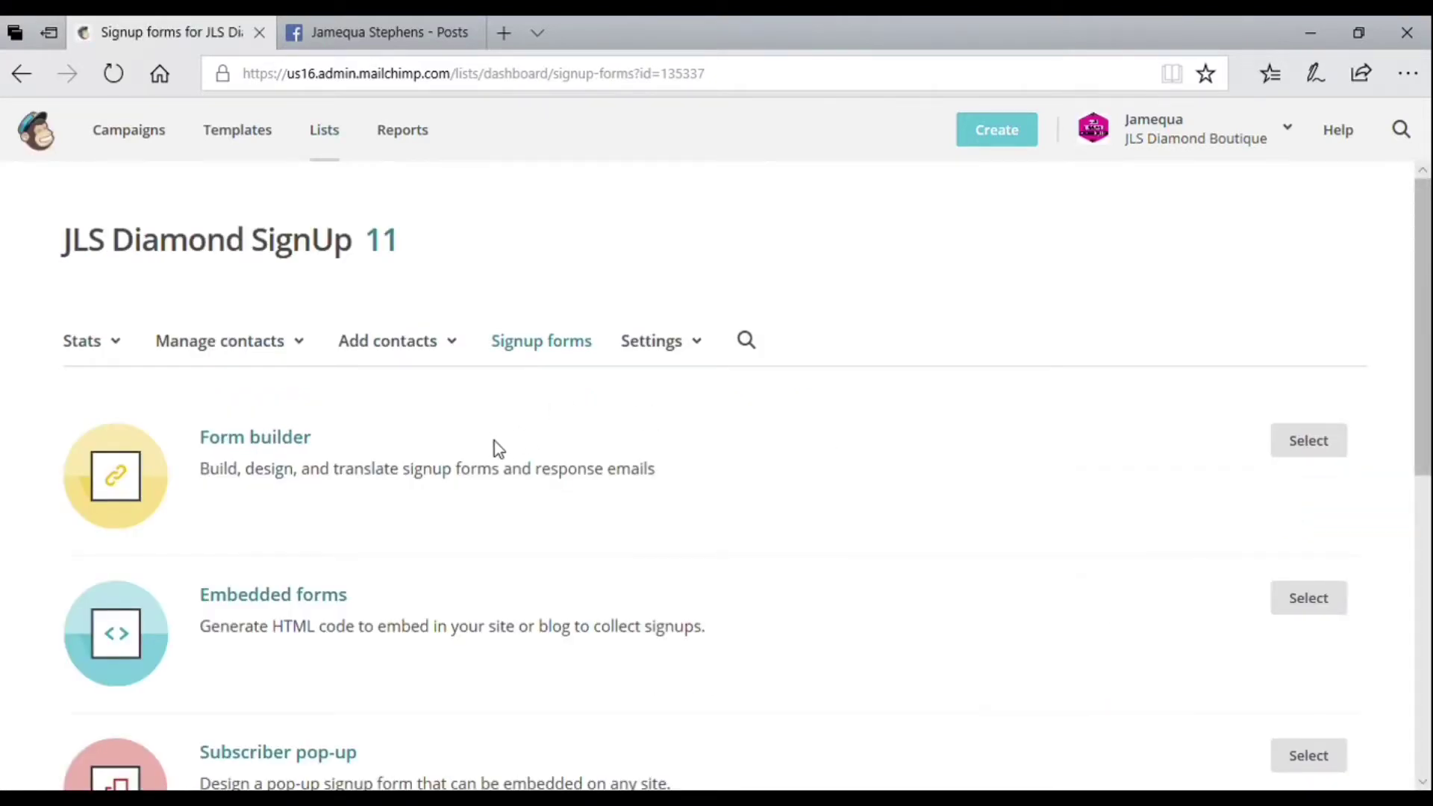
drag(1428, 366, 1428, 491)
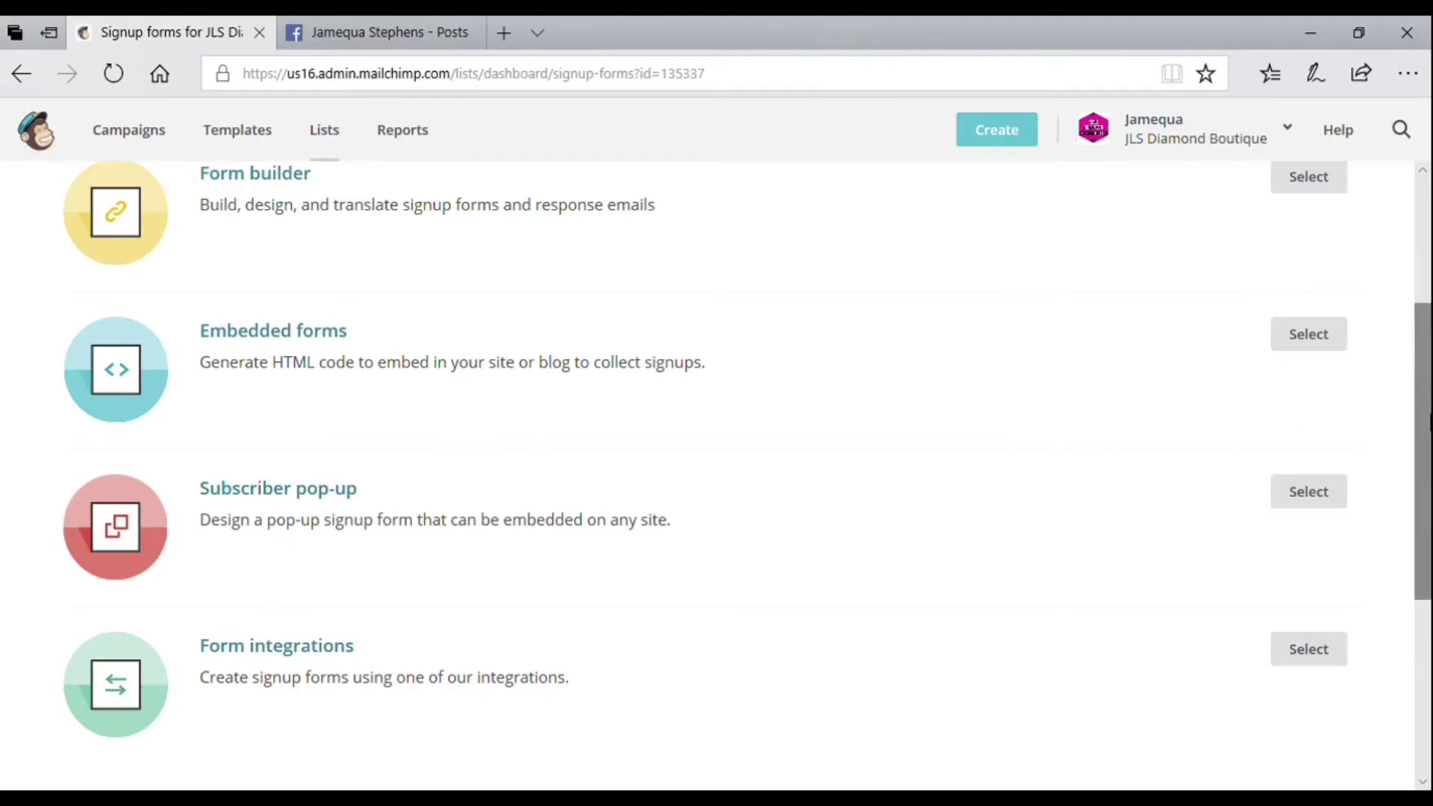
scroll(1428, 422, up, 3)
scroll(1428, 418, down, 3)
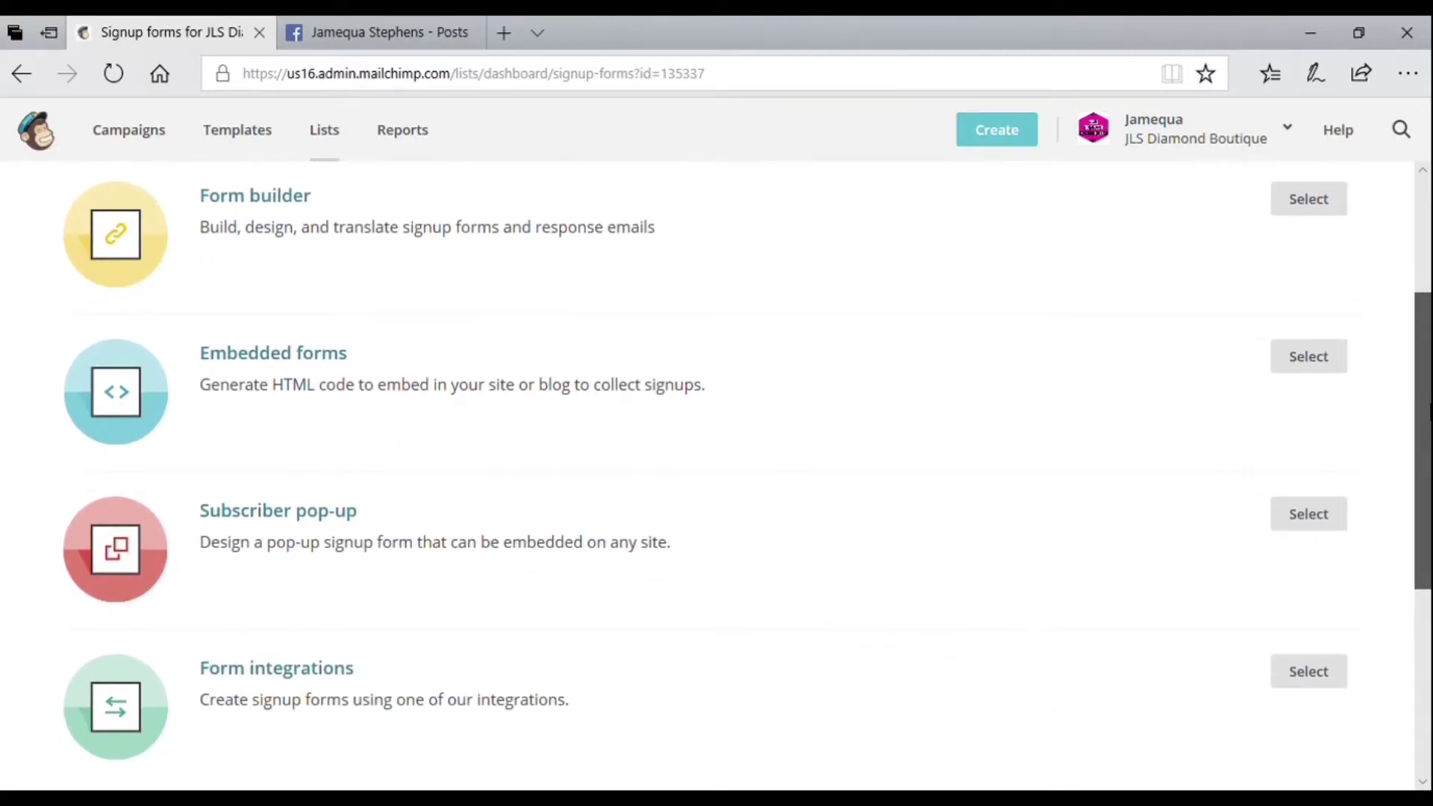
scroll(1428, 411, up, 3)
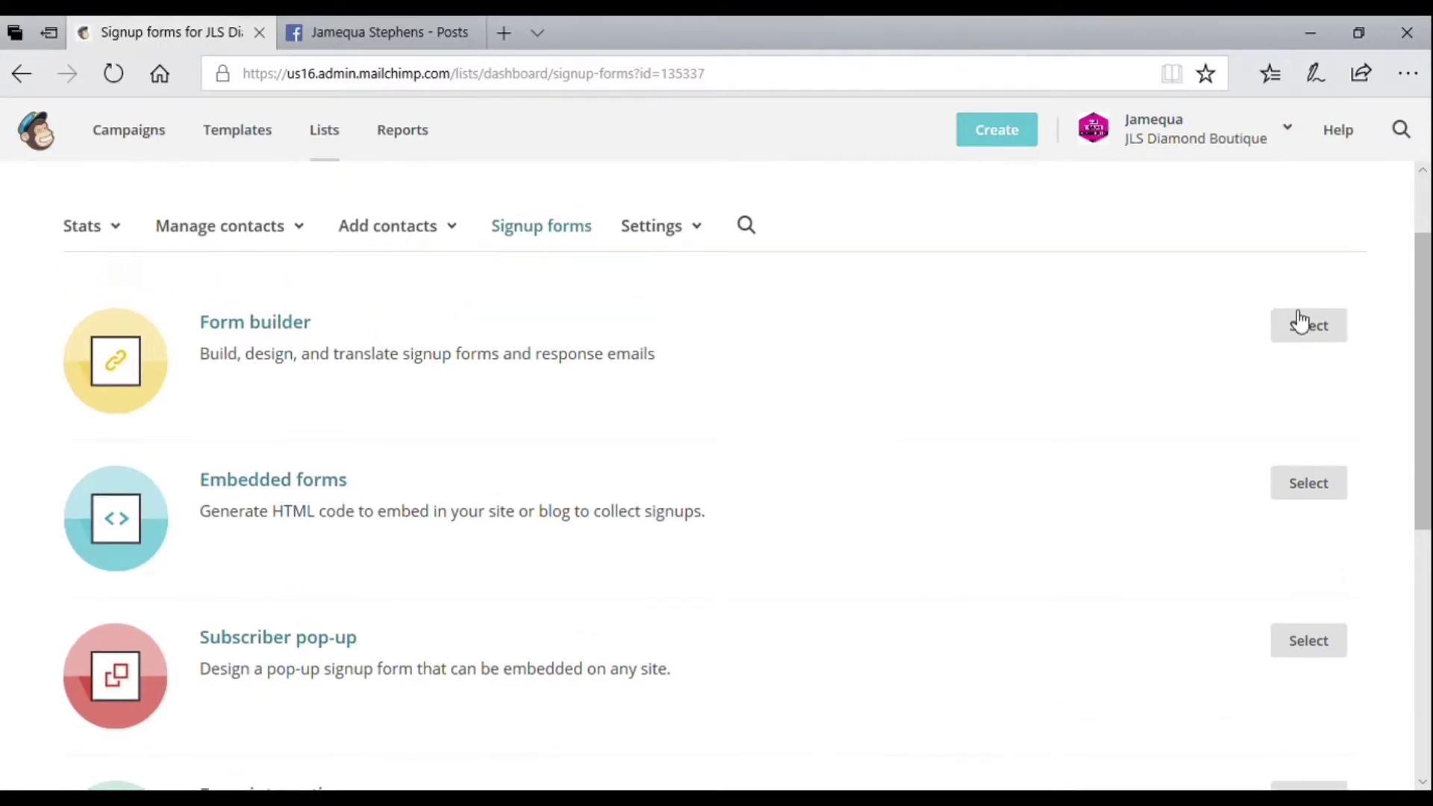
click(1306, 323)
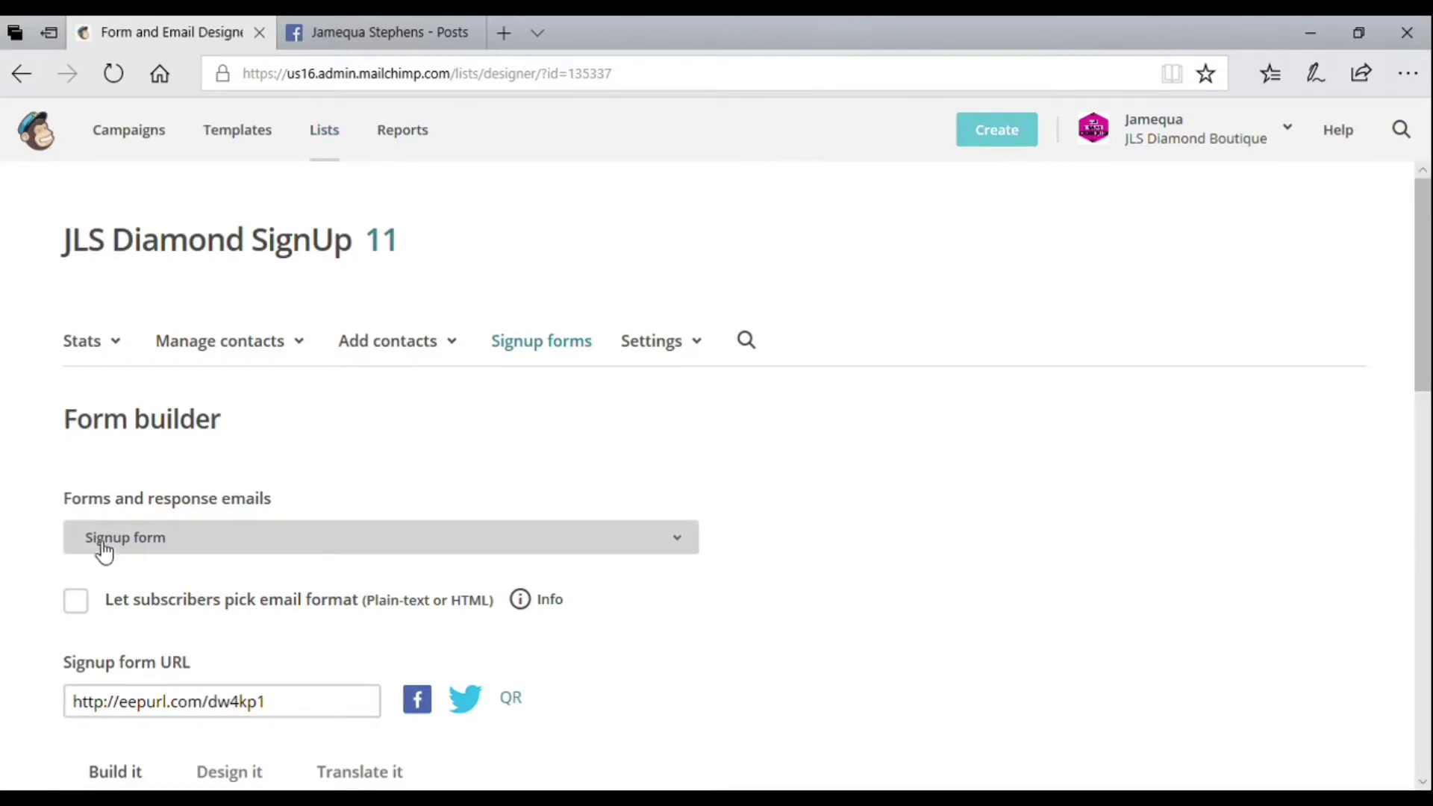
drag(1428, 333, 1429, 420)
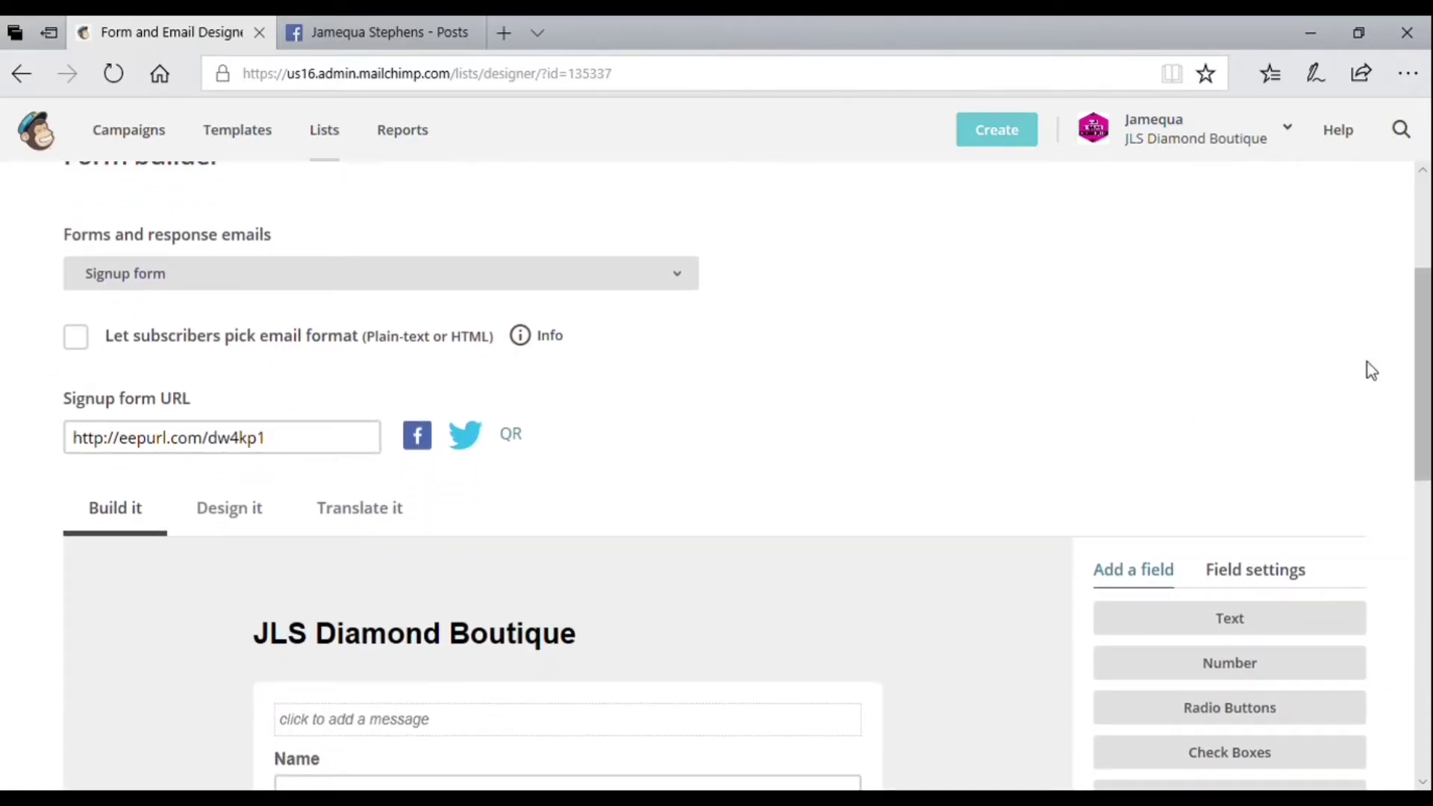
mouse_move(1427, 336)
mouse_down()
mouse_move(1427, 499)
mouse_move(1429, 334)
mouse_up()
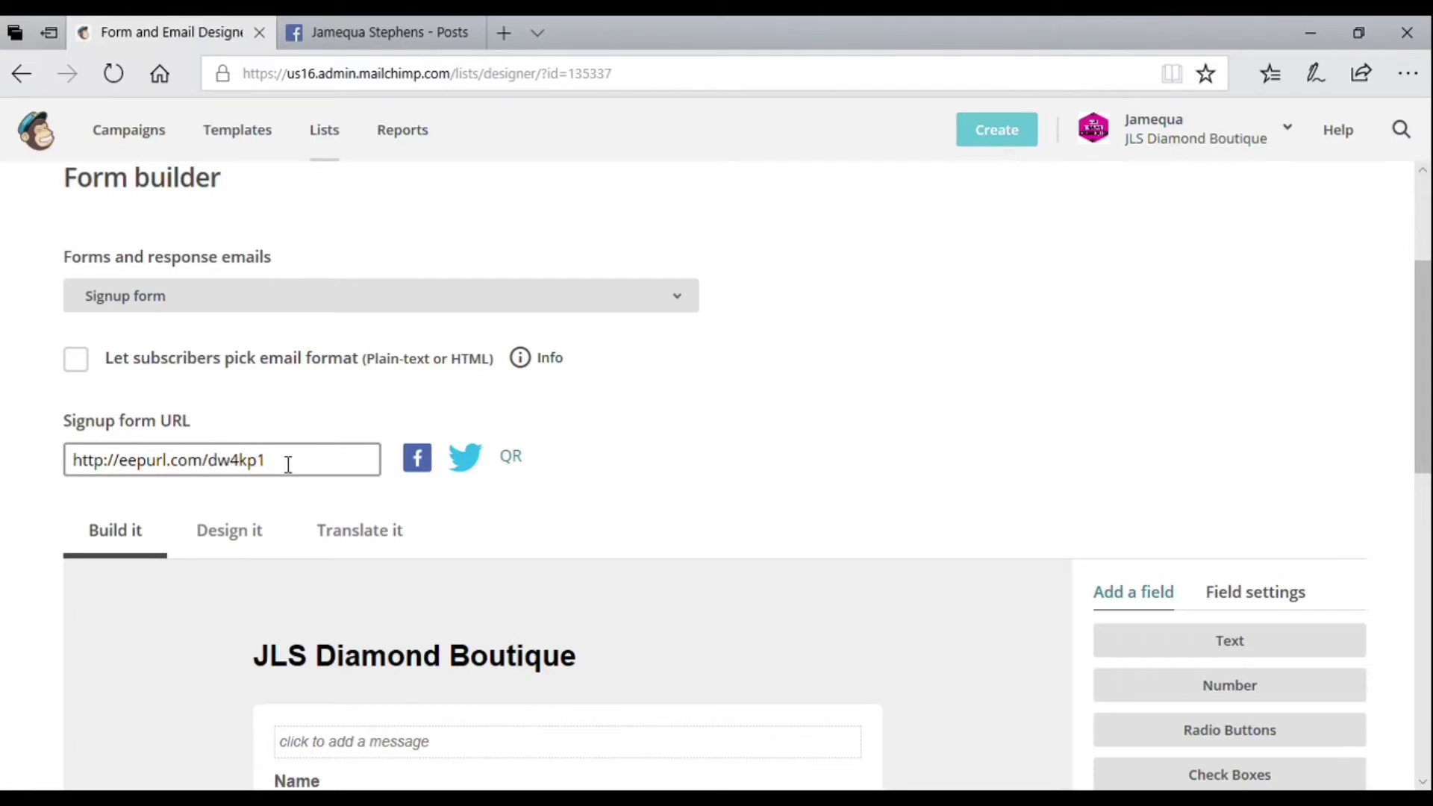
View and close the signup form's QR code, then bring up the live landing page
click(512, 456)
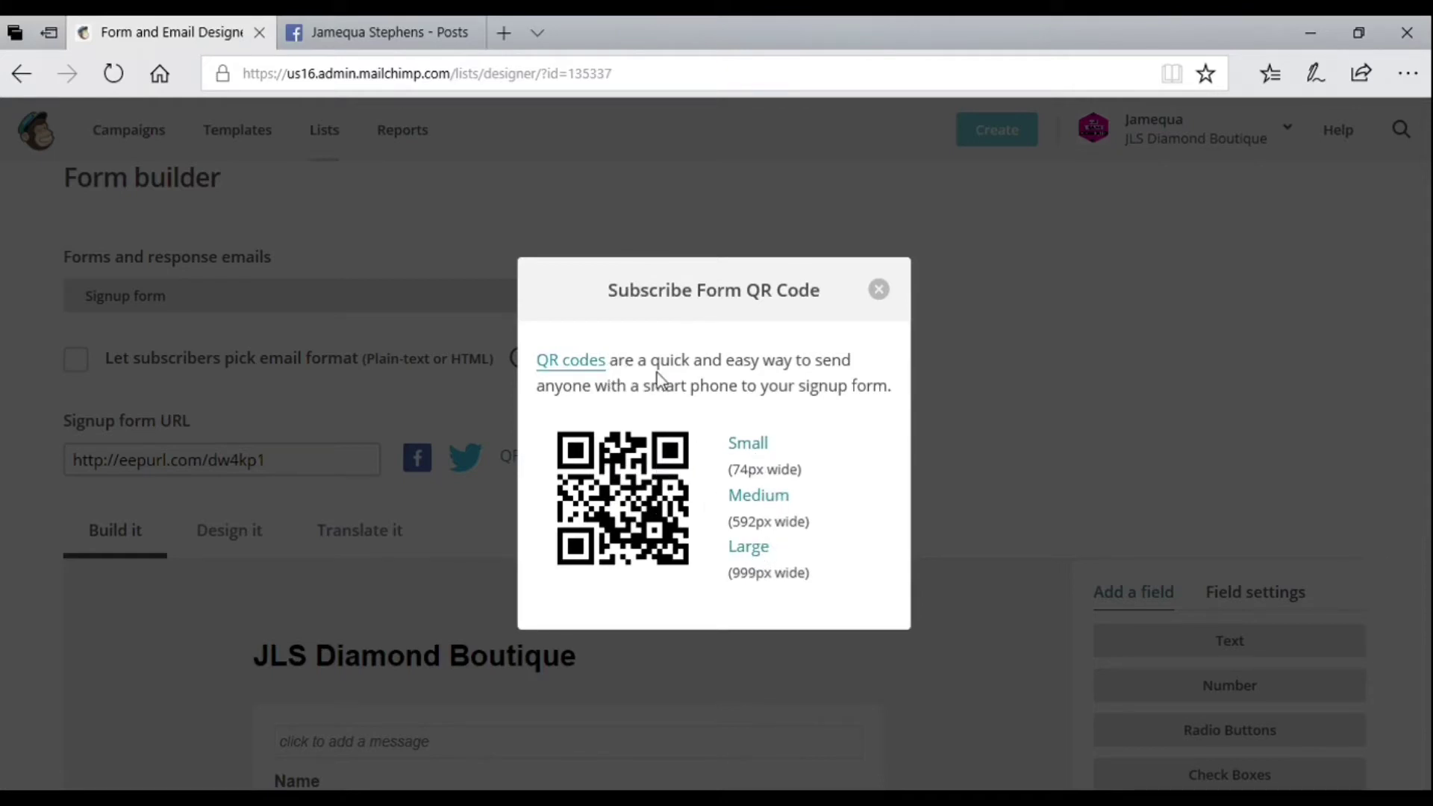
click(879, 290)
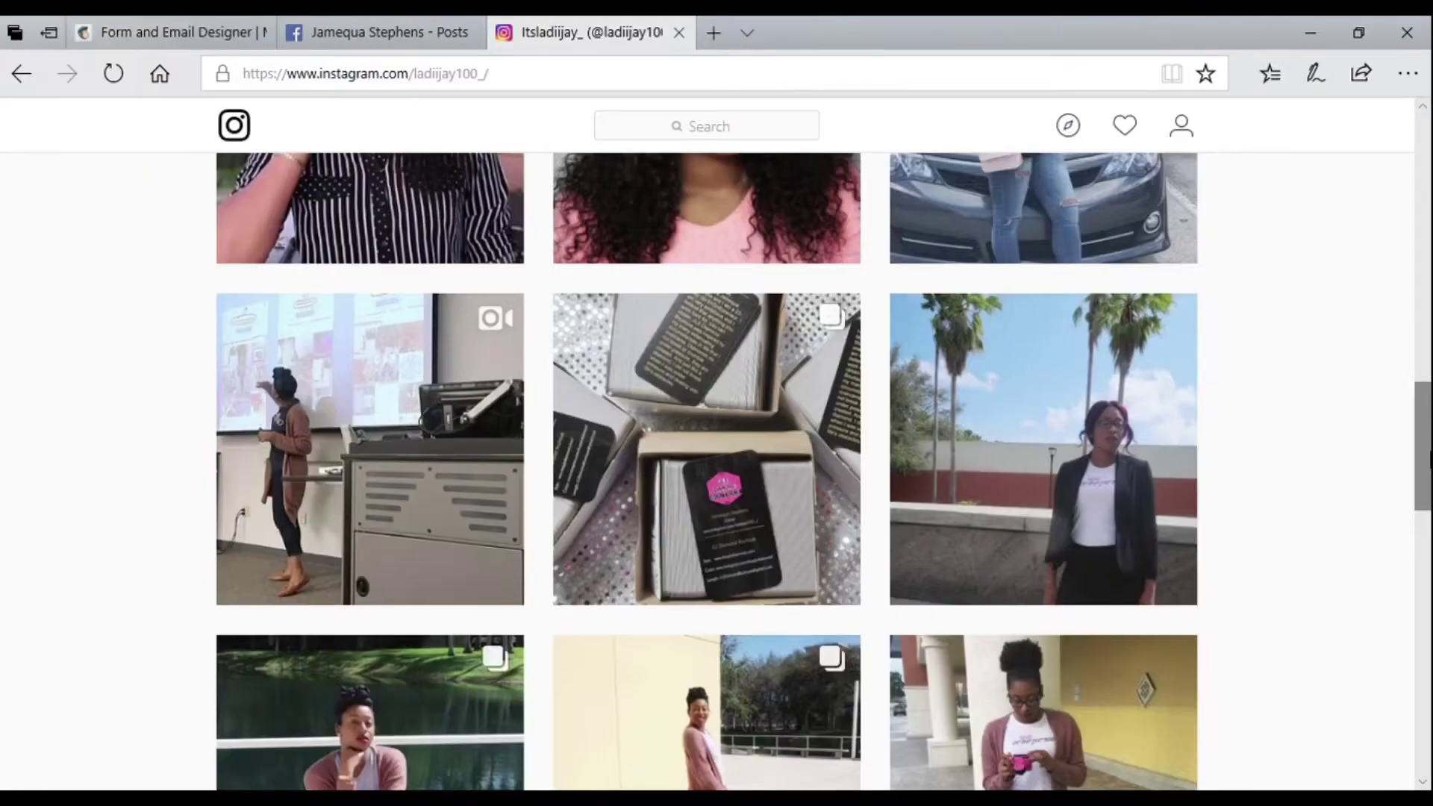
drag(1428, 456, 1428, 190)
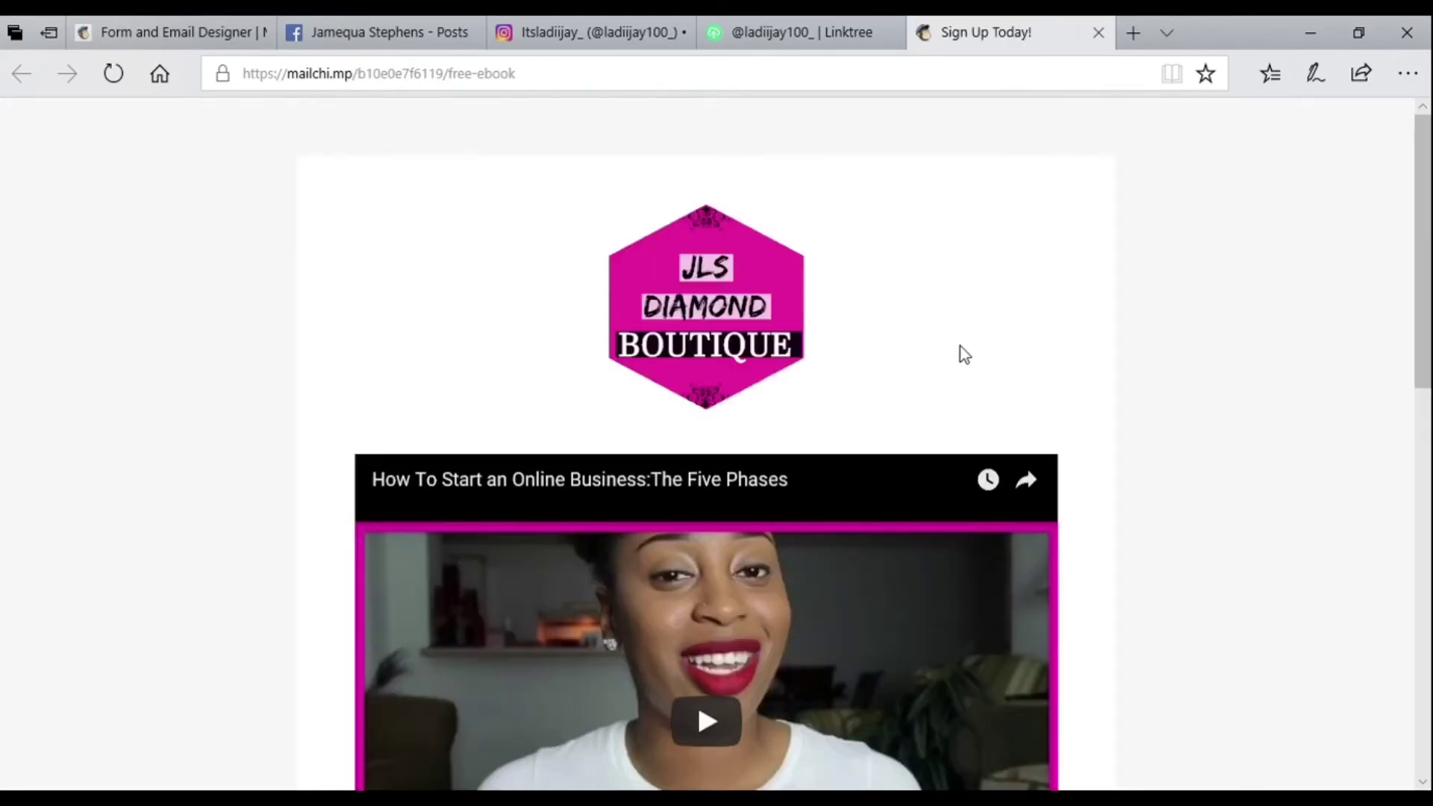
On the live landing page, submit a saved test email address through the Sign me up! form
drag(1427, 291, 1427, 404)
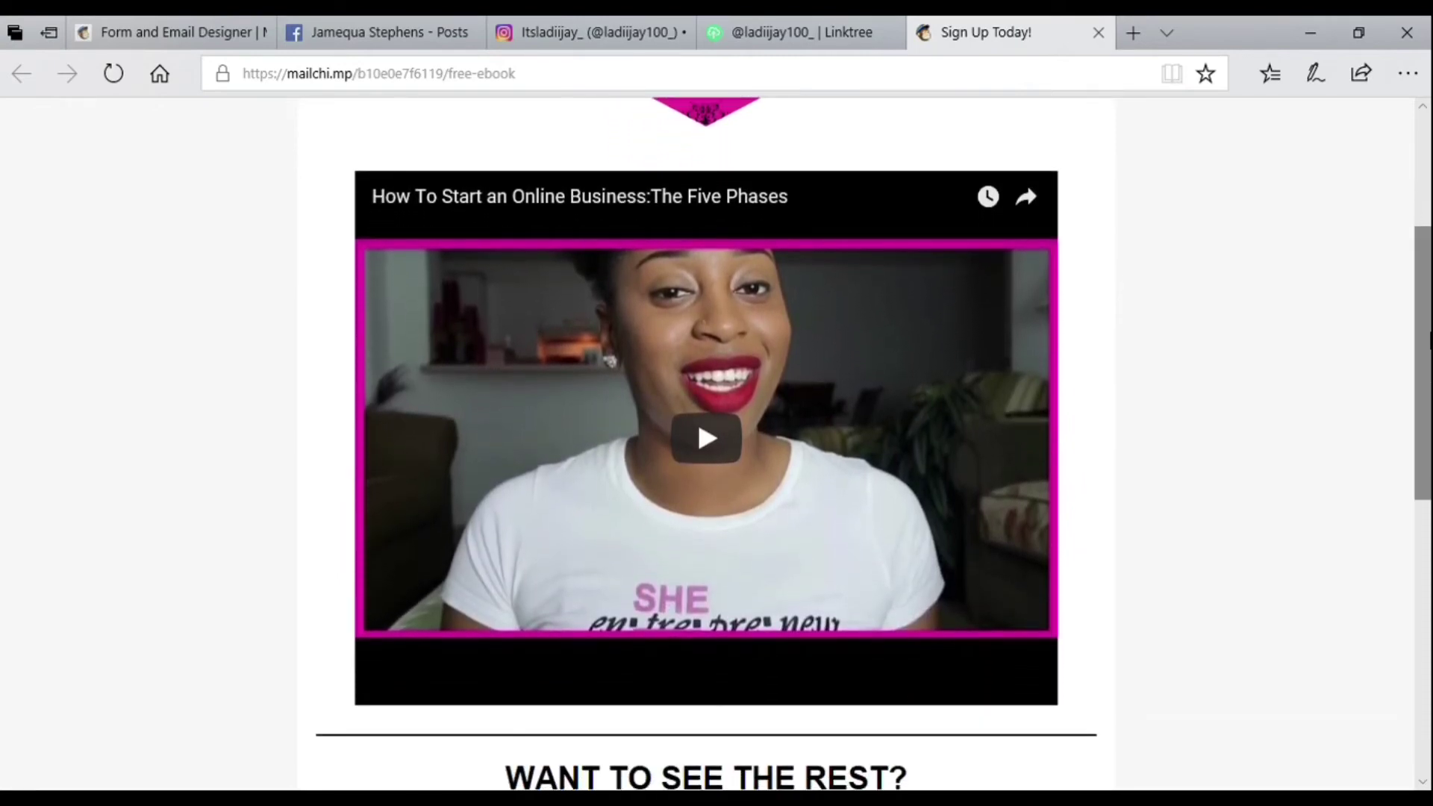
drag(1428, 340, 1426, 608)
click(702, 522)
text(s)
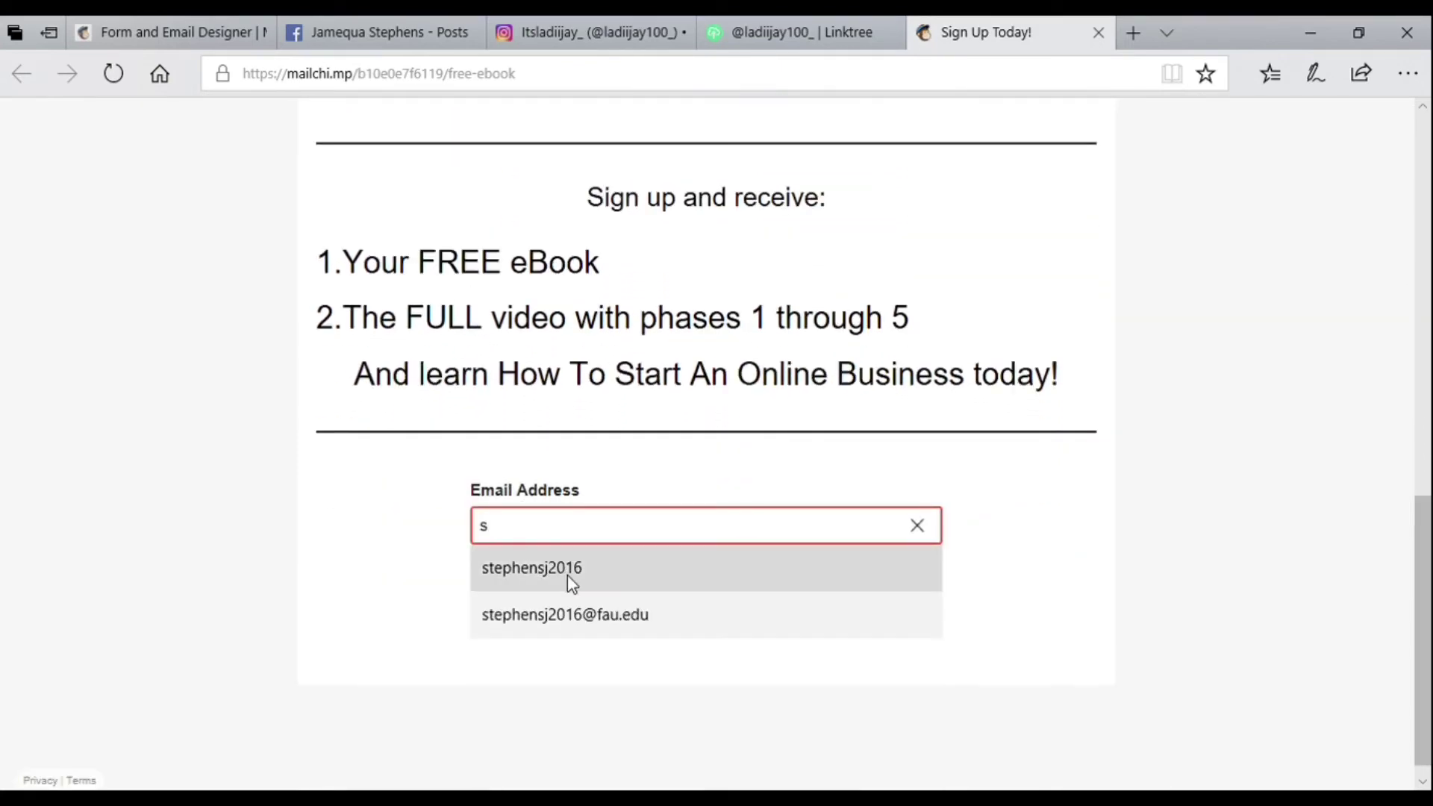
click(582, 629)
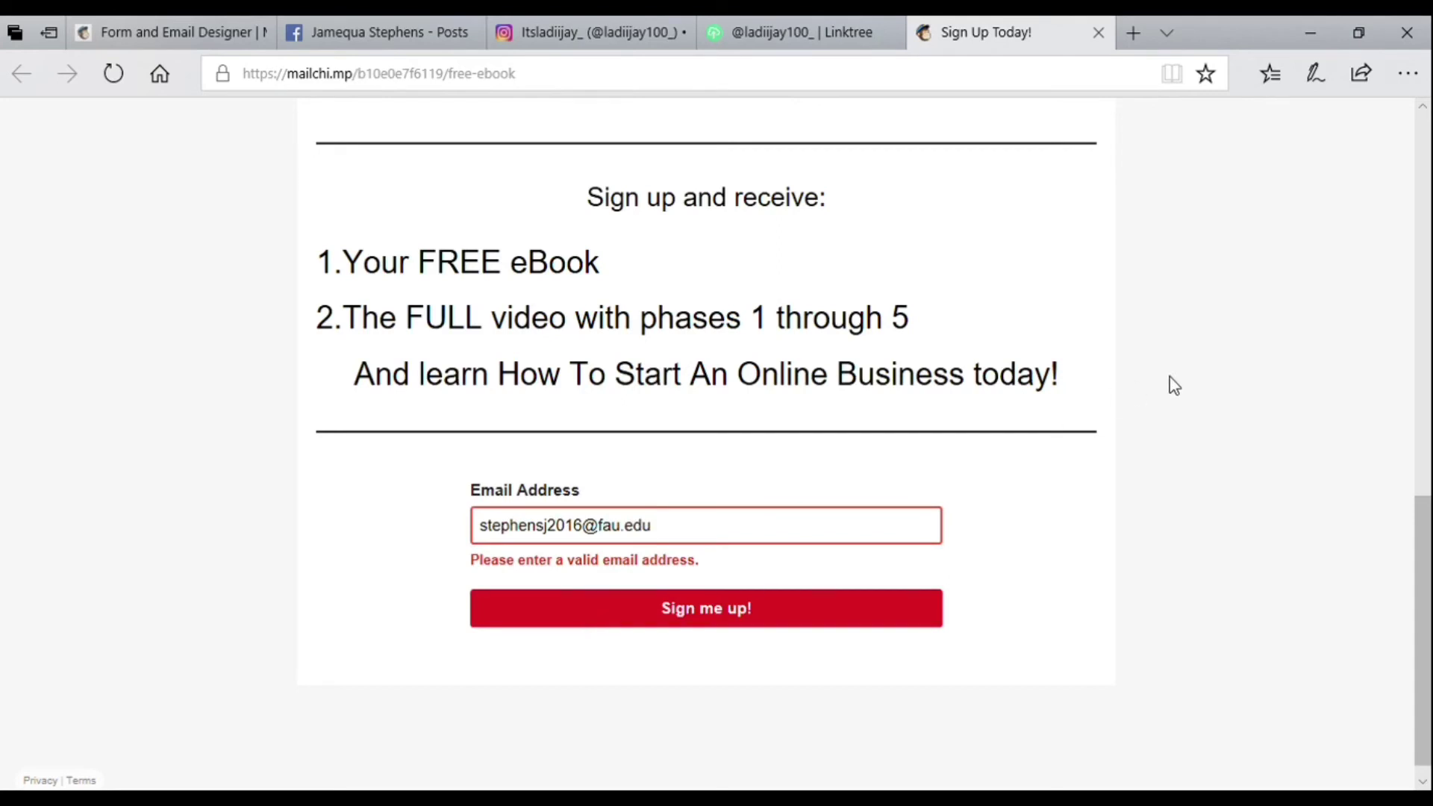
click(771, 612)
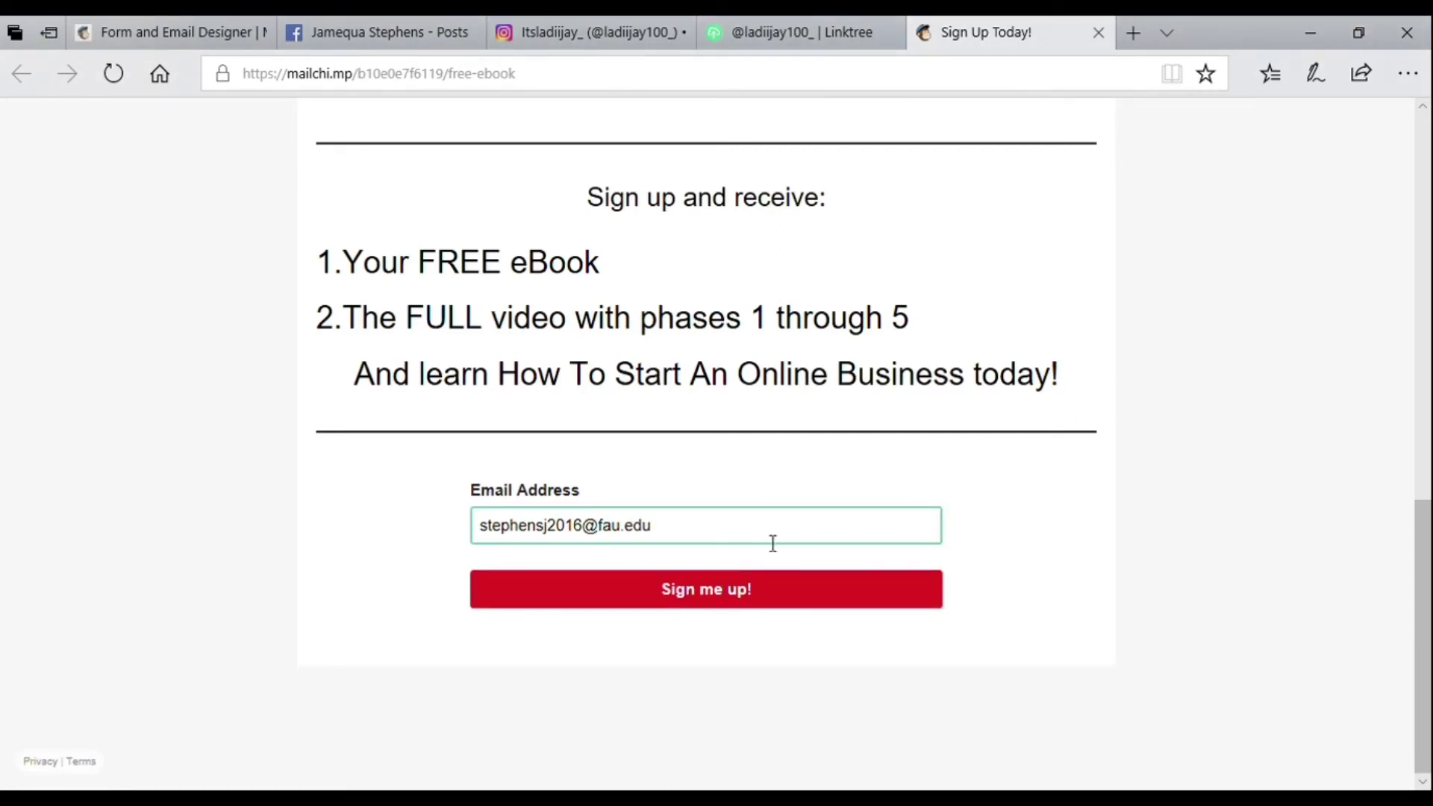
click(738, 595)
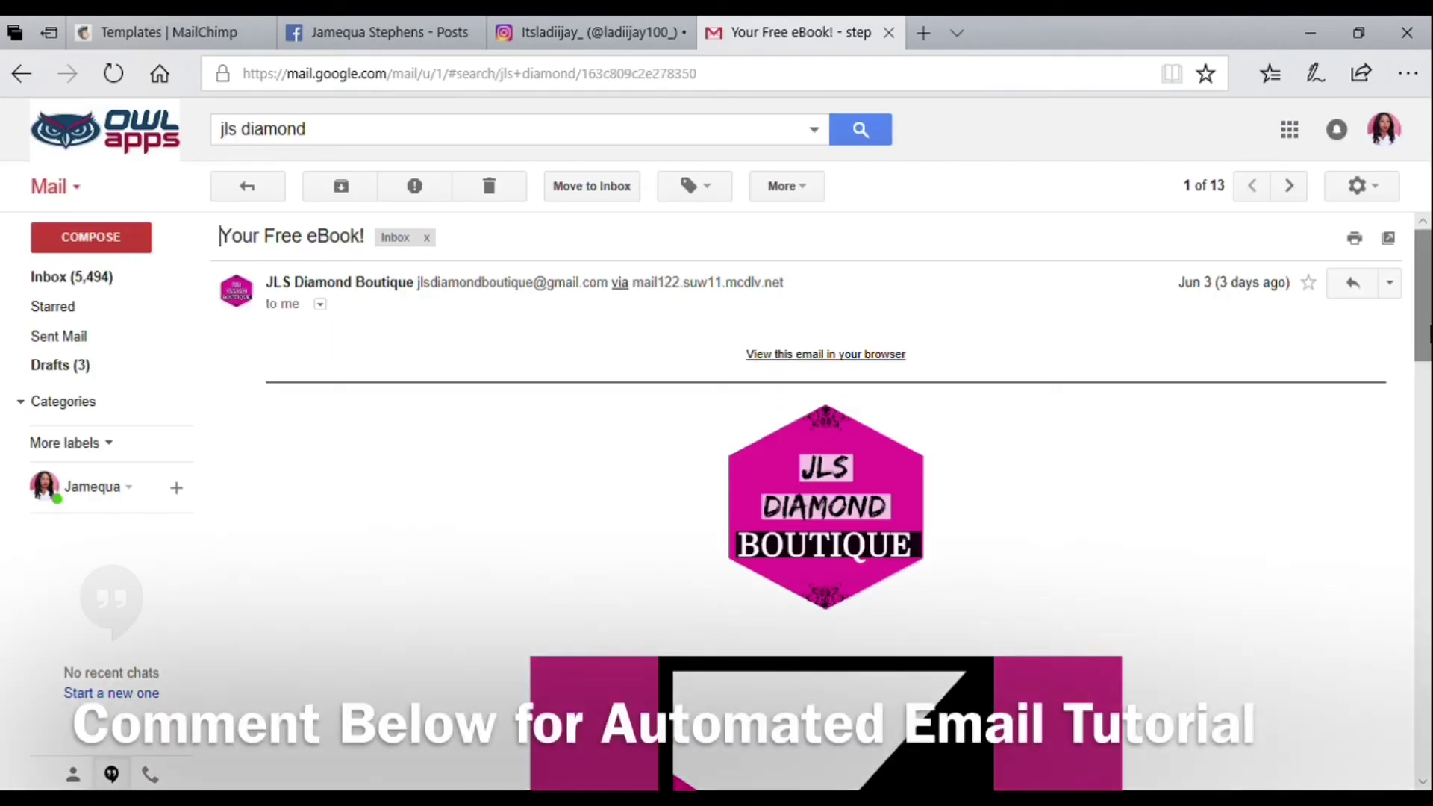
Scroll through the 'Your Free eBook!' email to review its cover, CLICK HERE button, video and BUY NOW offer
drag(1428, 333, 1428, 538)
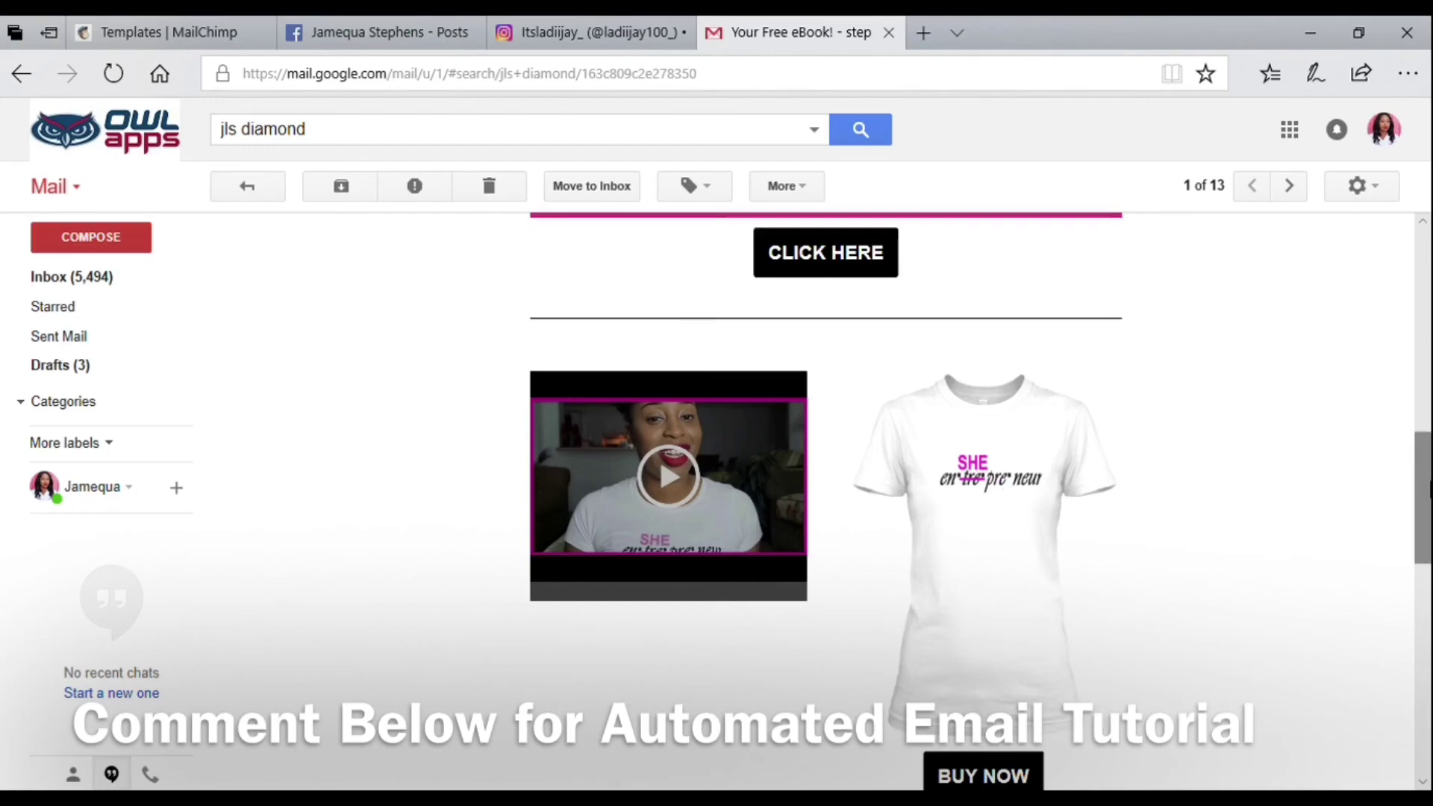
scroll(825, 463, up, 5)
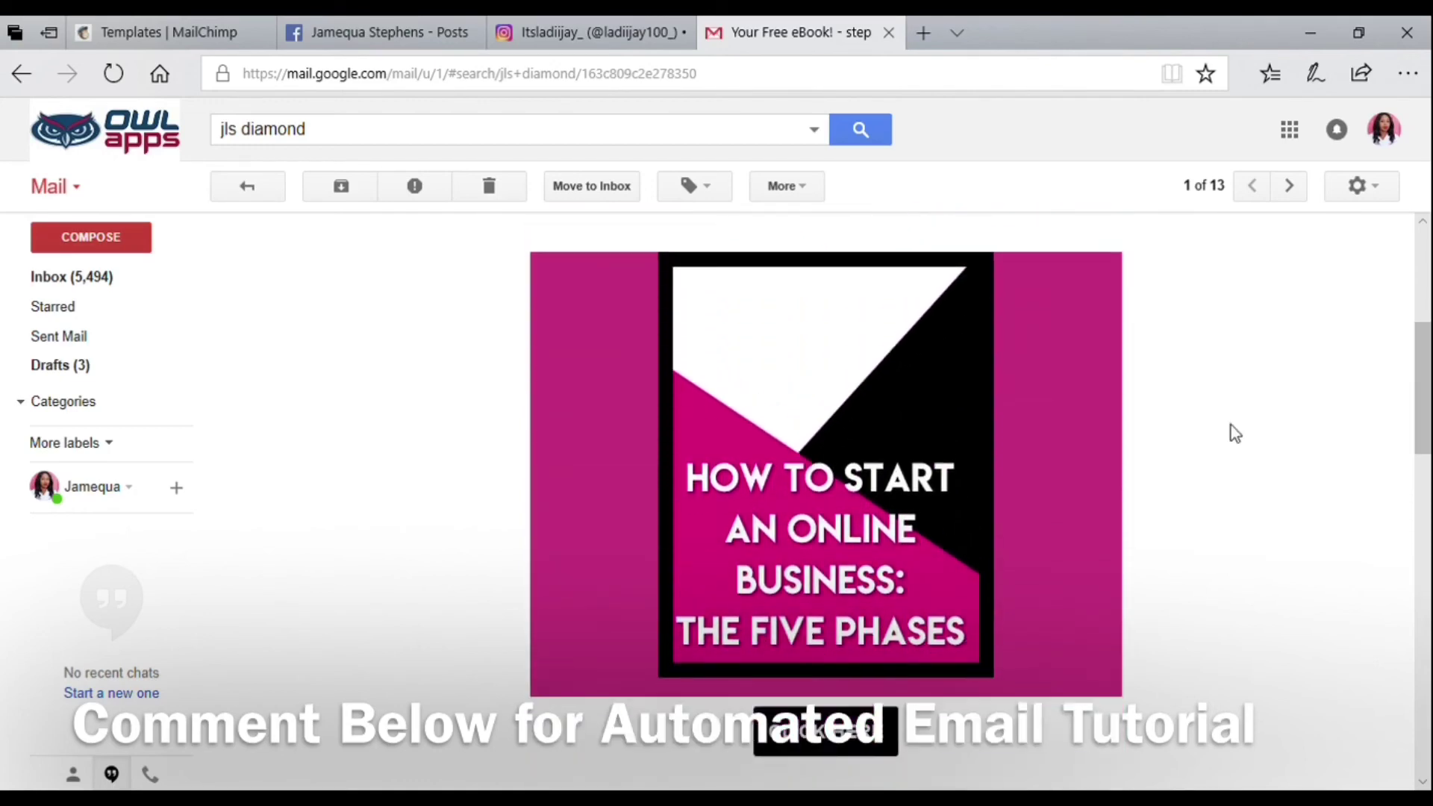